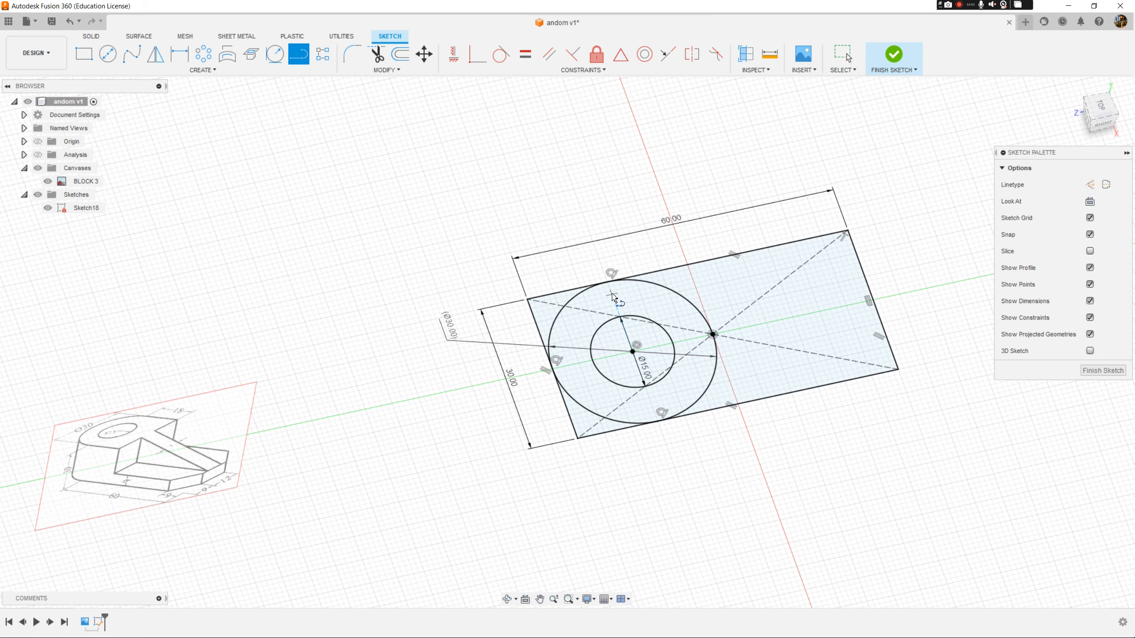
- Draw two parallel lines across the rectangle, one through the large circle's tangent points, and dimension them 18 mm apart
{"action": "left_click", "coordinate": [613, 283]}
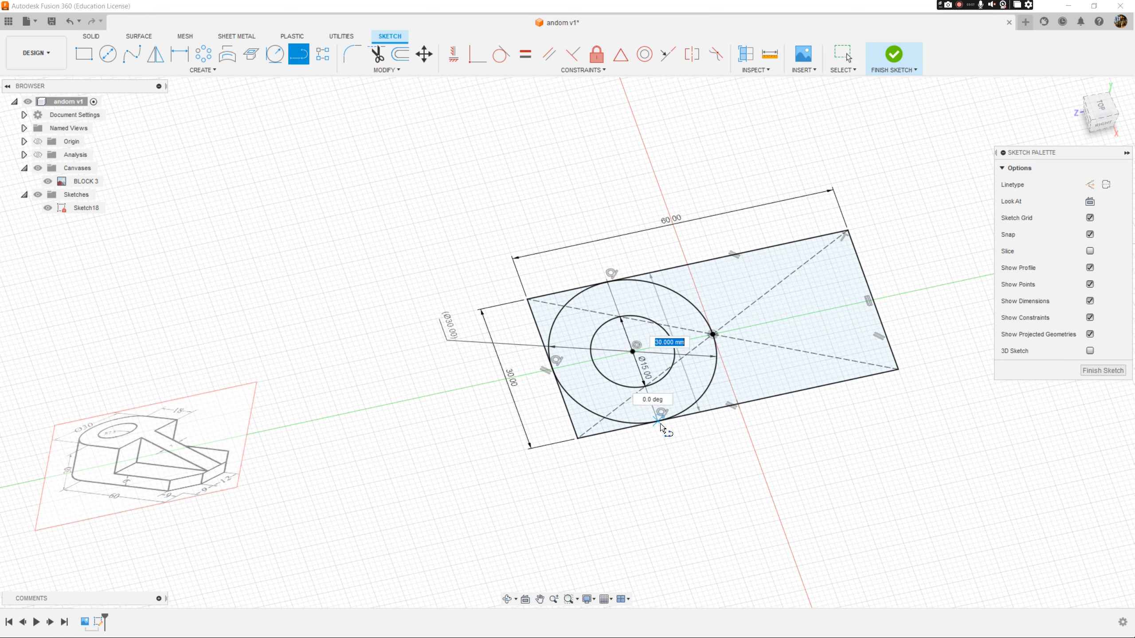
{"action": "left_click", "coordinate": [660, 424]}
{"action": "left_click", "coordinate": [703, 261]}
{"action": "left_click", "coordinate": [754, 400]}
{"action": "type", "text": "d18"}
{"action": "key", "text": "Return"}
- Trim the large circle's inner arc and the rectangle edges outside the rounded end, and finish the sketch
{"action": "key", "text": "t"}
{"action": "left_click", "coordinate": [680, 295]}
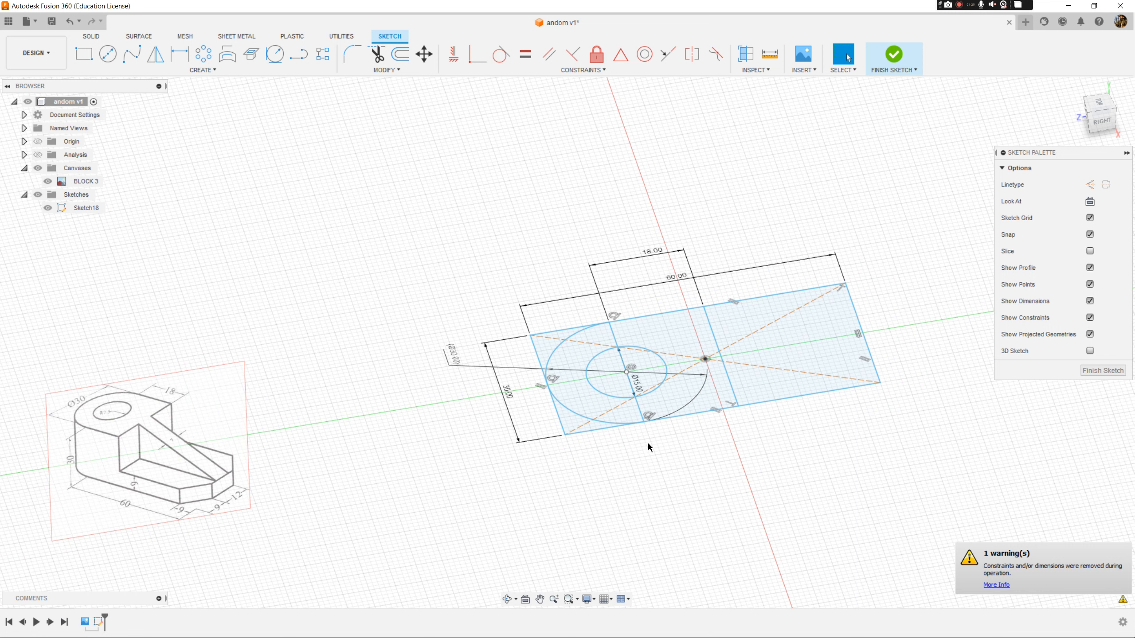
{"action": "left_click", "coordinate": [611, 421]}
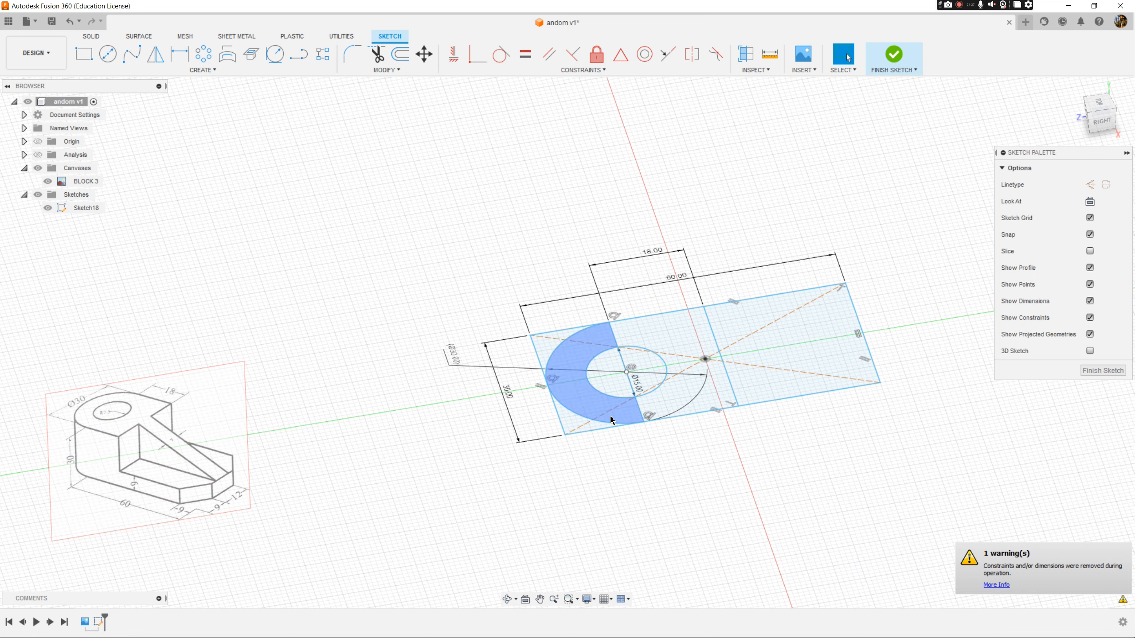
{"action": "left_click", "coordinate": [589, 382]}
{"action": "scroll", "coordinate": [589, 382], "scroll_direction": "up", "scroll_amount": 2}
{"action": "scroll", "coordinate": [589, 382], "scroll_direction": "down", "scroll_amount": 2}
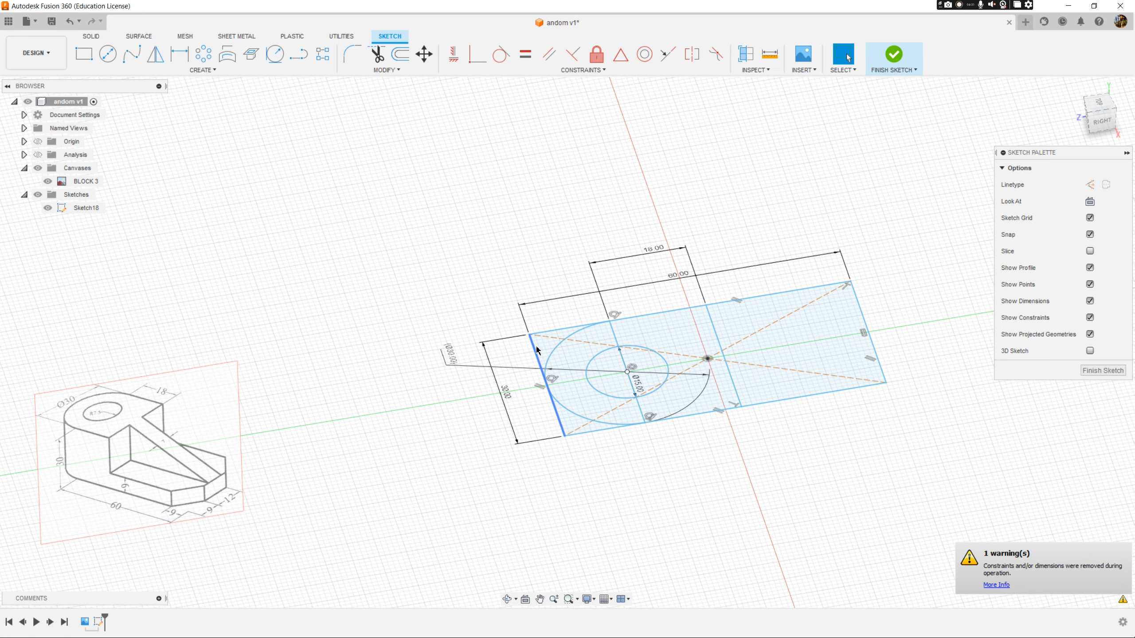
{"action": "left_click", "coordinate": [381, 57]}
{"action": "left_click", "coordinate": [548, 331]}
{"action": "left_click", "coordinate": [537, 356]}
{"action": "left_click", "coordinate": [555, 410]}
{"action": "left_click", "coordinate": [590, 432]}
{"action": "left_click", "coordinate": [894, 55]}
- Extrude the two profiles surrounding the hole, from the rounded end to the dividing line, 30 mm as a new body
{"action": "left_click", "coordinate": [107, 54]}
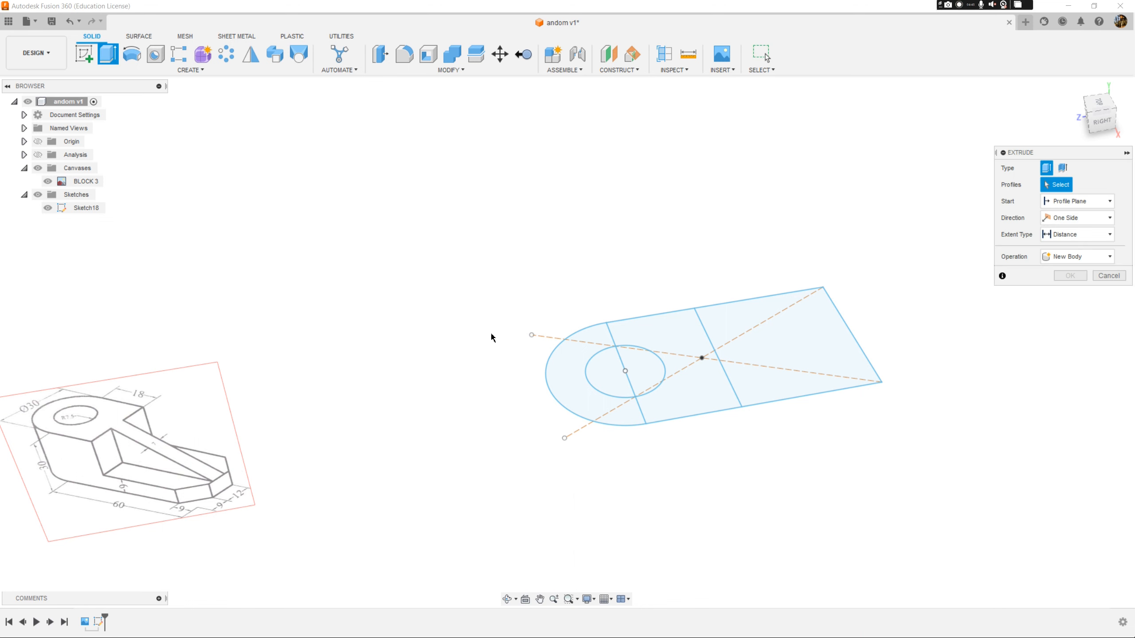
{"action": "left_click", "coordinate": [561, 368]}
{"action": "left_click", "coordinate": [673, 335]}
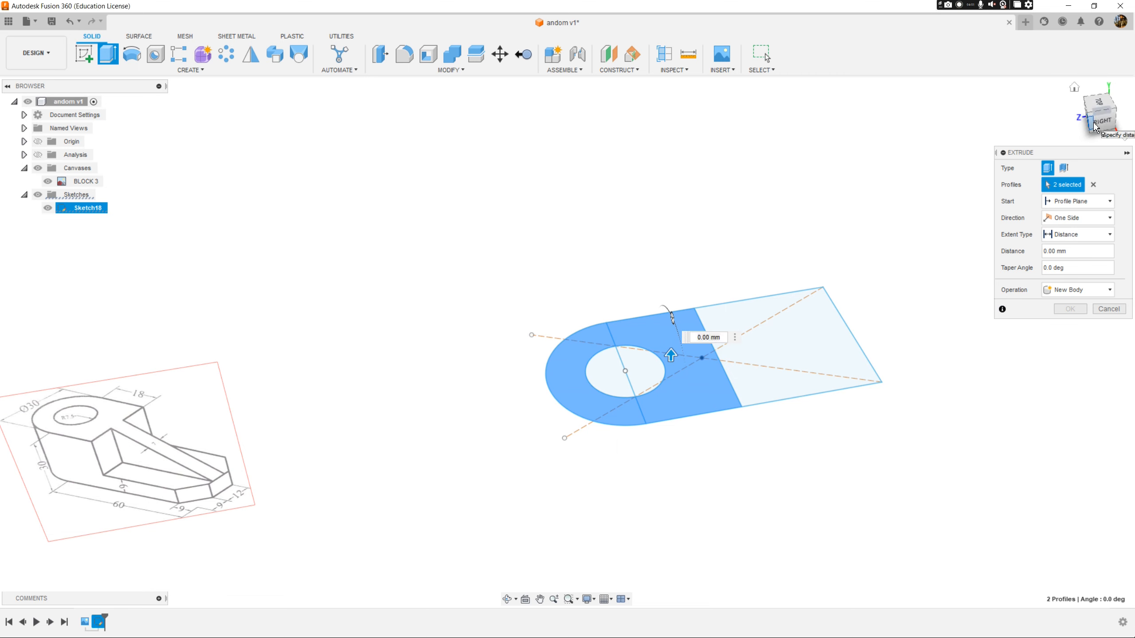
{"action": "left_click", "coordinate": [1112, 118]}
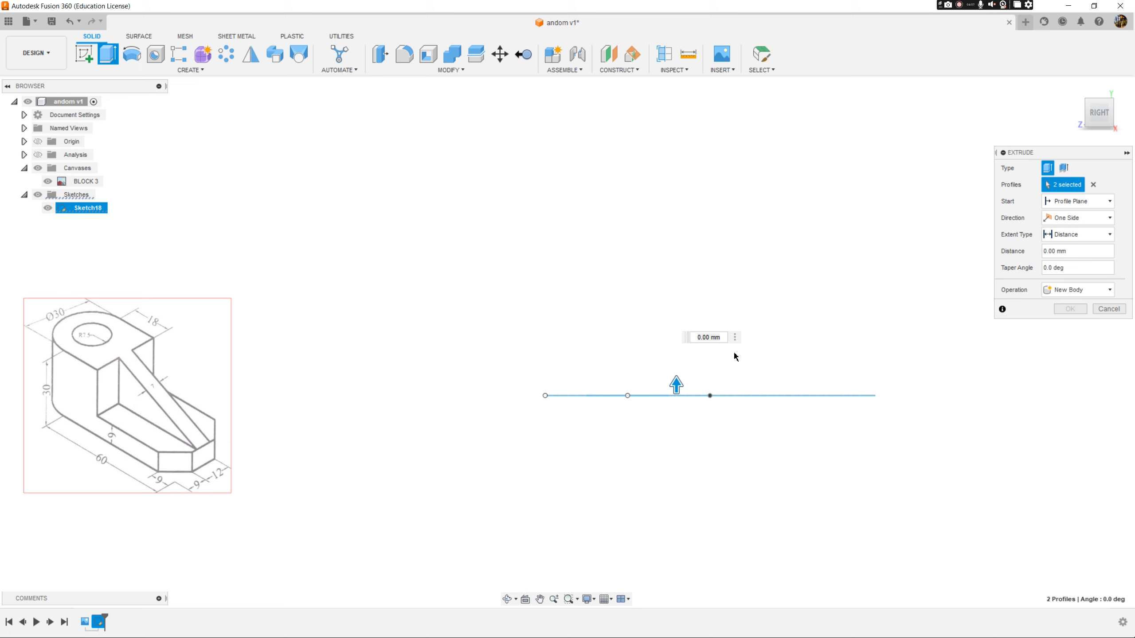
{"action": "left_click_drag", "start_coordinate": [721, 338], "coordinate": [658, 334]}
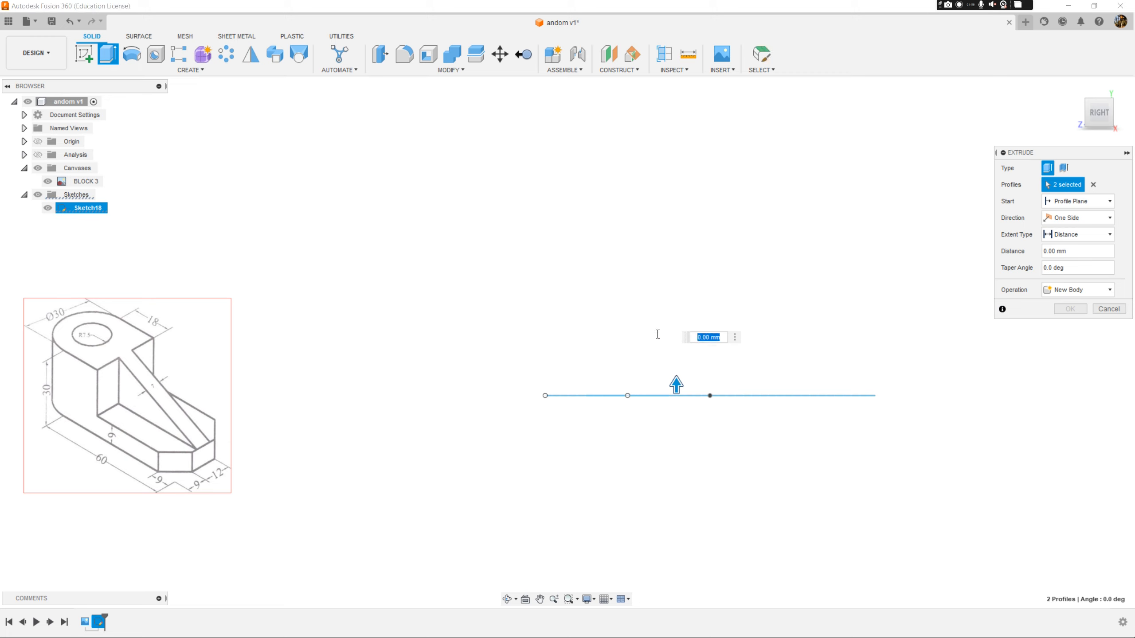
{"action": "type", "text": "30"}
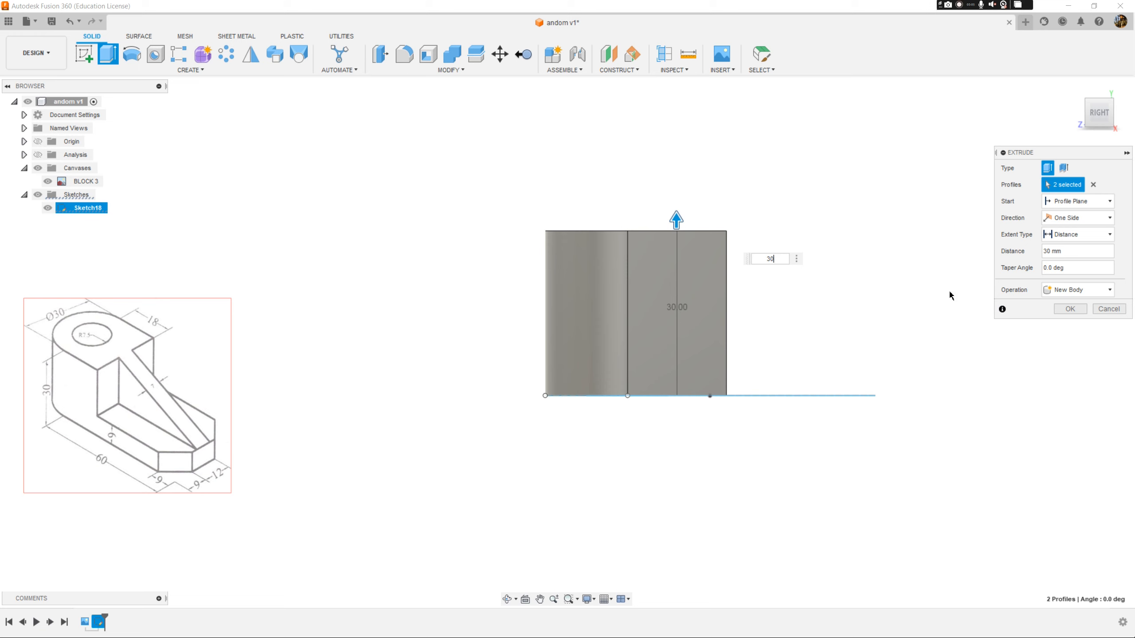
{"action": "left_click", "coordinate": [1071, 309]}
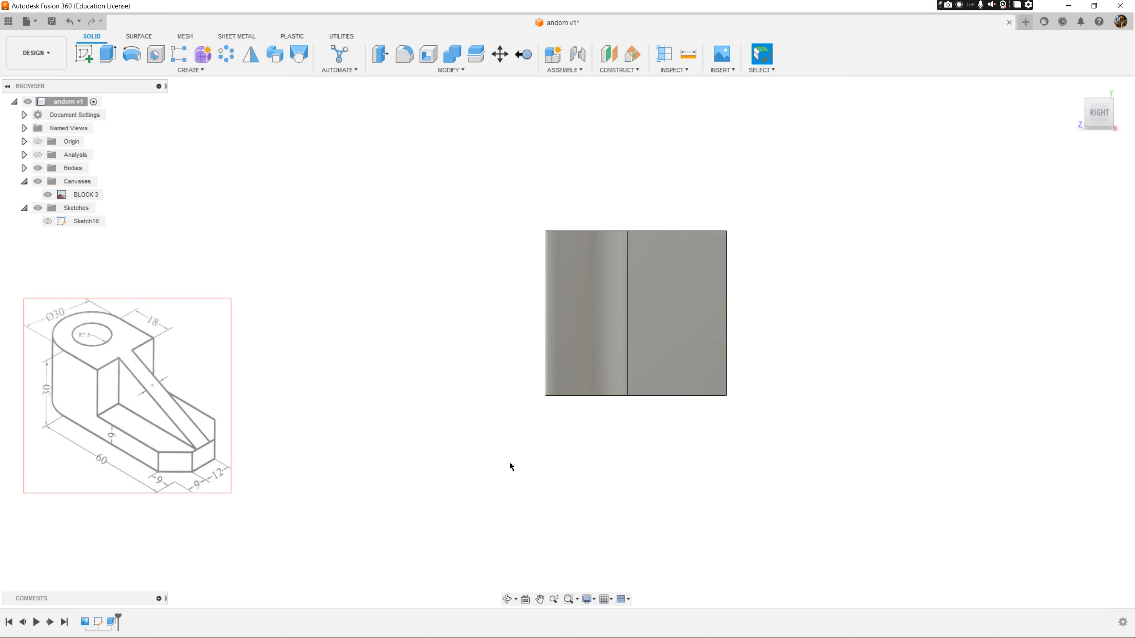
- Show Sketch18 again and extrude the remaining rectangular profile 6 mm, joined to the body
{"action": "scroll", "coordinate": [429, 532], "scroll_direction": "up", "scroll_amount": 1}
{"action": "left_click", "coordinate": [47, 221]}
{"action": "scroll", "coordinate": [586, 434], "scroll_direction": "down", "scroll_amount": 3}
{"action": "key", "text": "Caps_Lock"}
{"action": "key", "text": "Caps_Lock"}
{"action": "middle_click_drag", "start_coordinate": [611, 461], "coordinate": [604, 497], "text": "shift"}
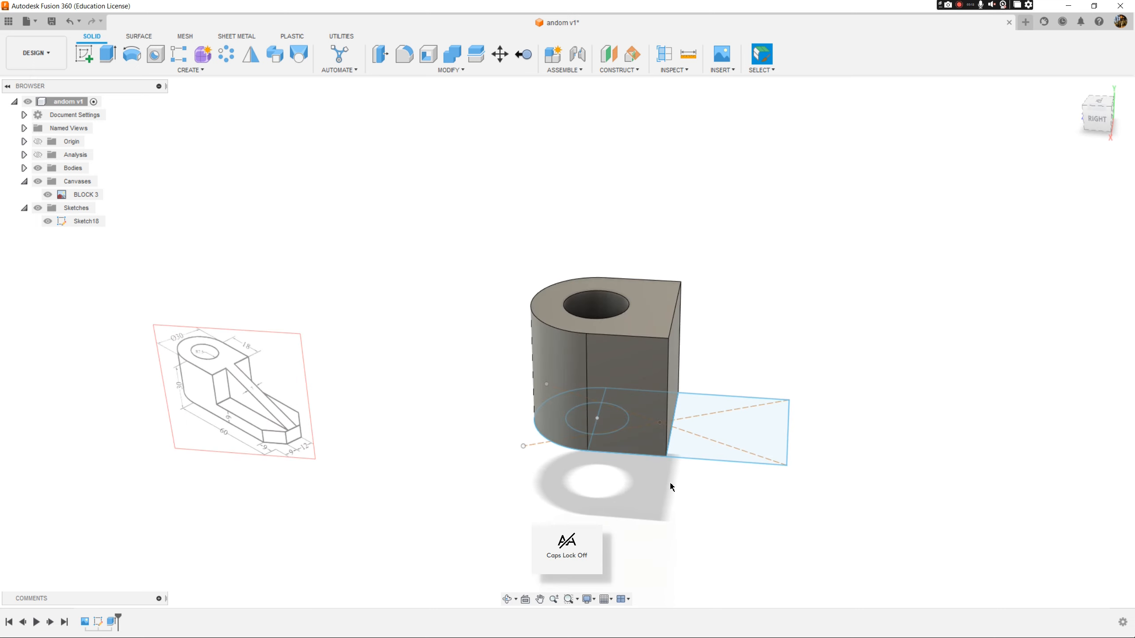
{"action": "left_click", "coordinate": [772, 447]}
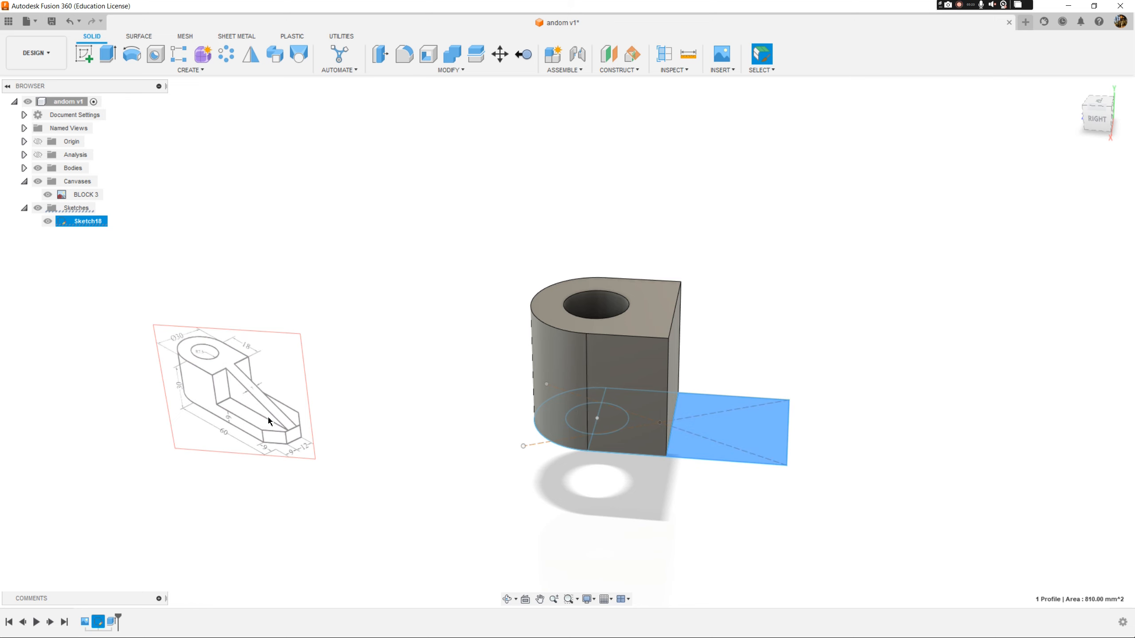
{"action": "key", "text": "e"}
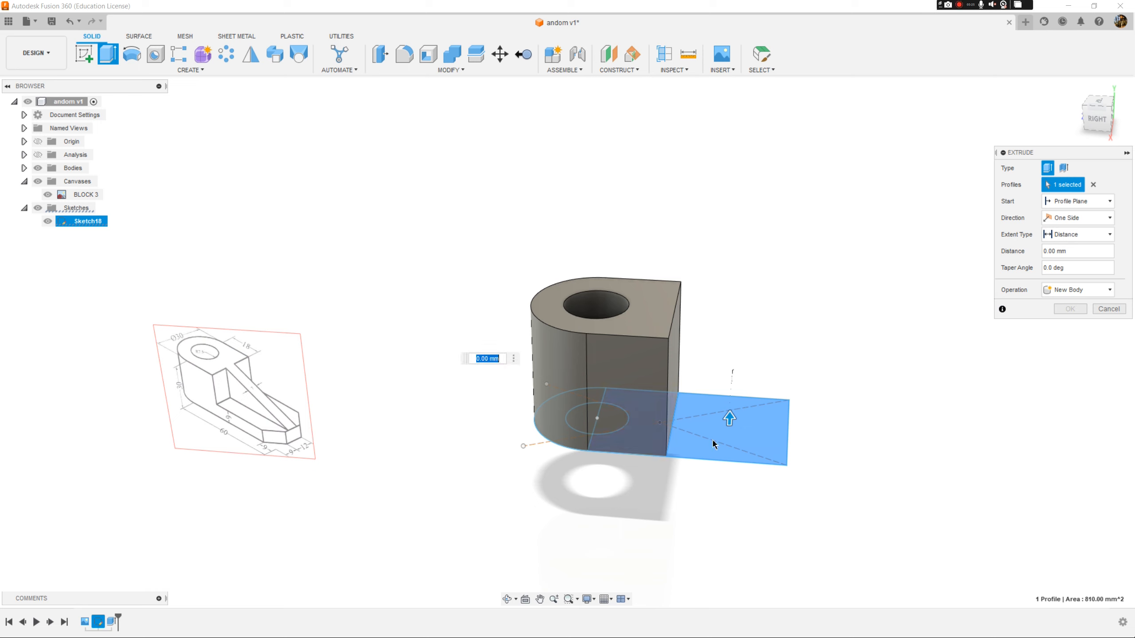
{"action": "type", "text": "6"}
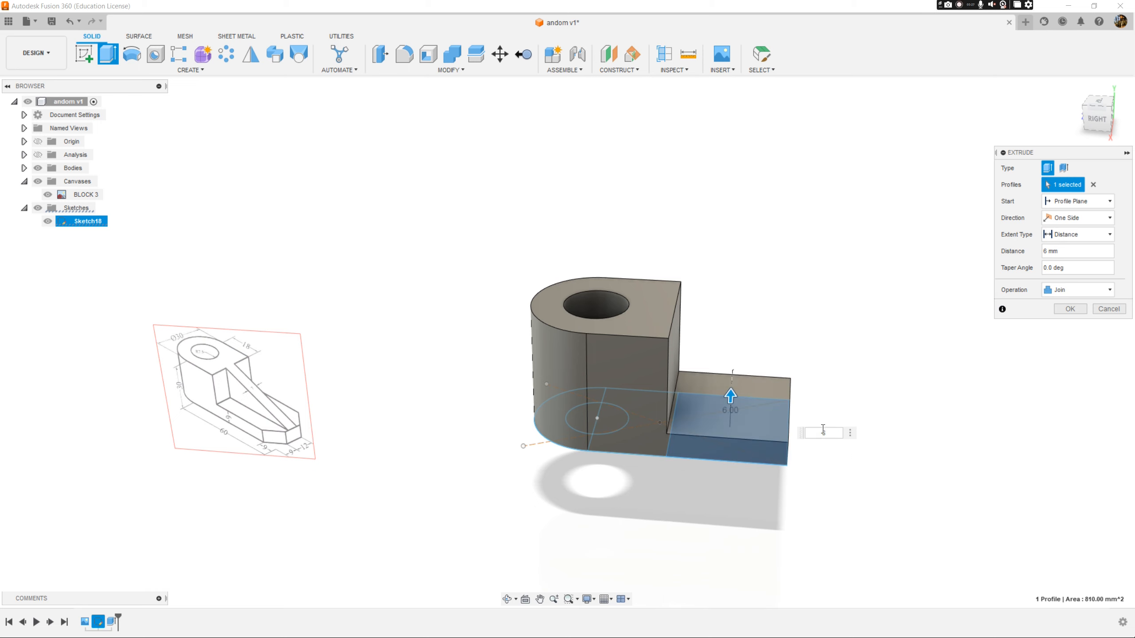
{"action": "left_click", "coordinate": [1070, 309]}
- Examine the BLOCK 3 reference drawing for the dimensions of the base's angled end and the sloping rib
{"action": "middle_click_drag", "start_coordinate": [186, 391], "coordinate": [554, 415]}
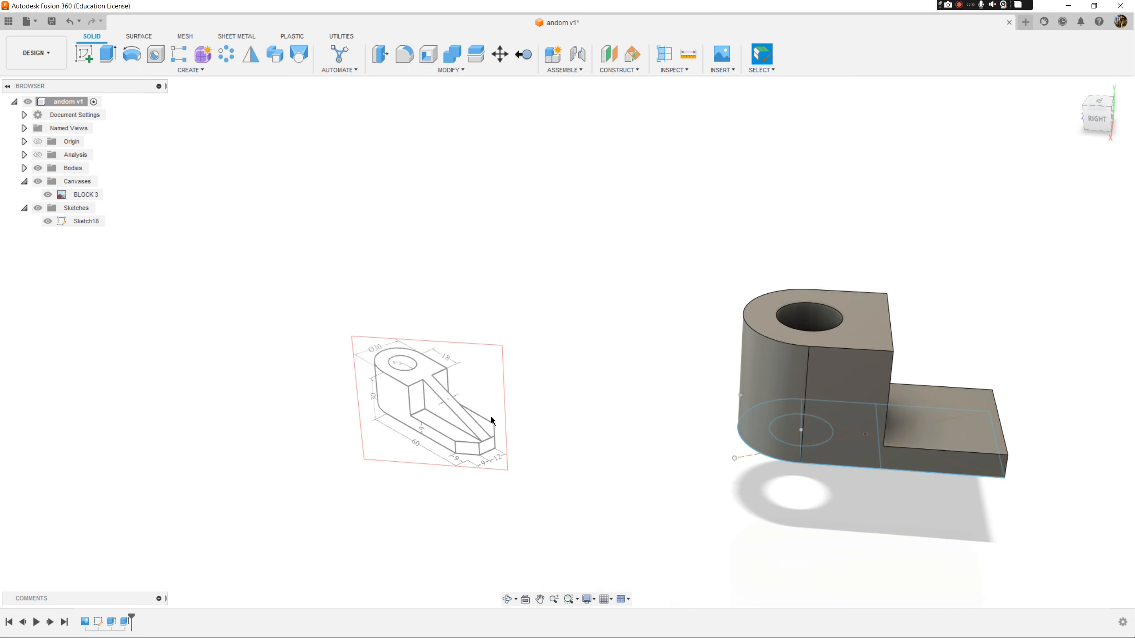
{"action": "middle_click_drag", "start_coordinate": [503, 388], "coordinate": [635, 314], "text": "shift"}
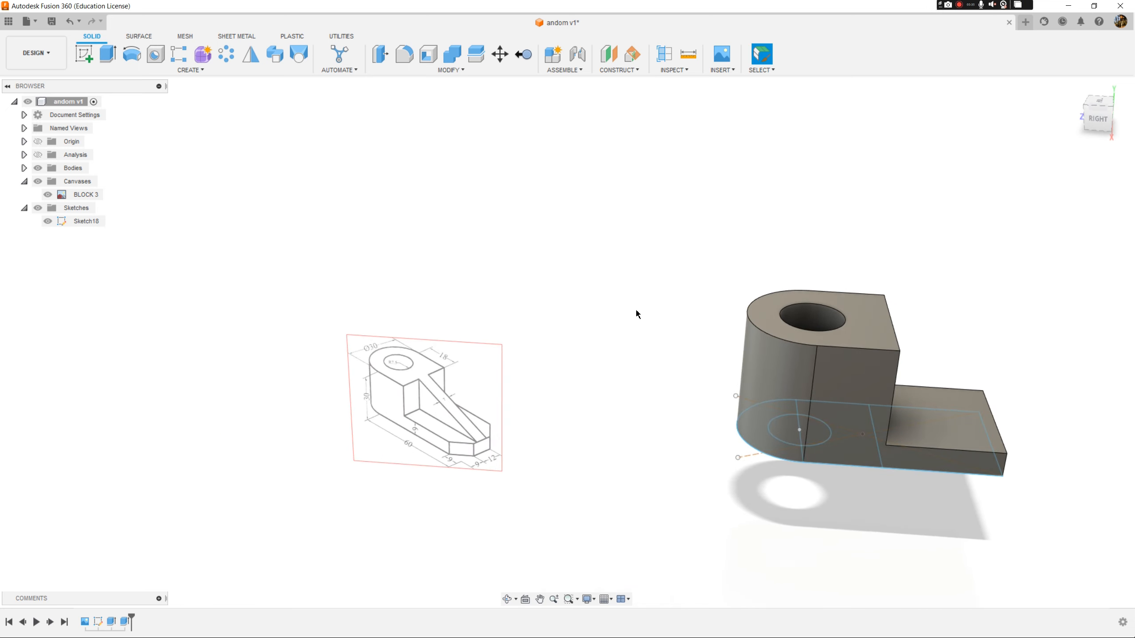
{"action": "left_click", "coordinate": [1100, 124]}
{"action": "scroll", "coordinate": [492, 423], "scroll_direction": "up", "scroll_amount": 3}
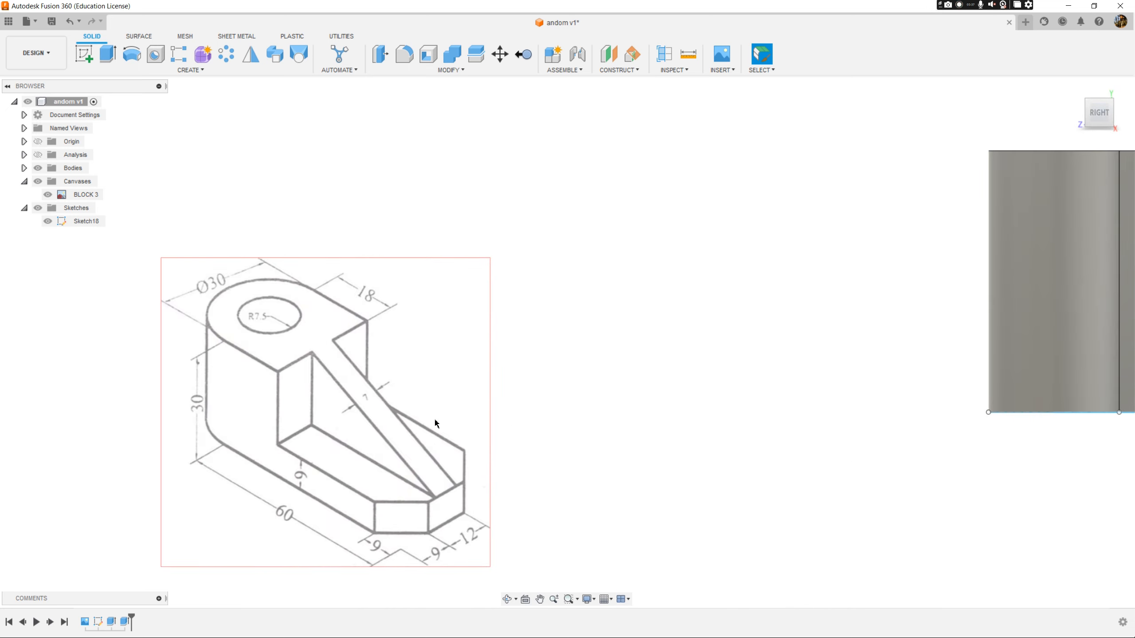
{"action": "scroll", "coordinate": [434, 424], "scroll_direction": "down", "scroll_amount": 1}
{"action": "scroll", "coordinate": [788, 423], "scroll_direction": "down", "scroll_amount": 3}
{"action": "middle_click_drag", "start_coordinate": [788, 423], "coordinate": [760, 416], "text": "shift"}
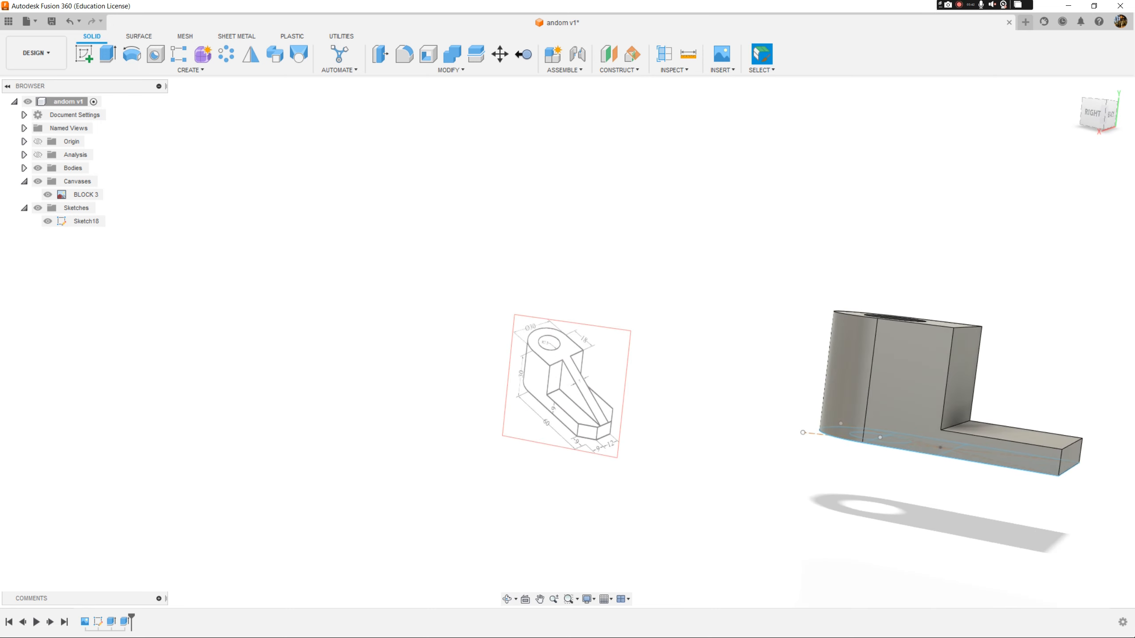
{"action": "left_click", "coordinate": [1096, 112]}
{"action": "scroll", "coordinate": [473, 424], "scroll_direction": "up", "scroll_amount": 3}
{"action": "scroll", "coordinate": [474, 424], "scroll_direction": "up", "scroll_amount": 3}
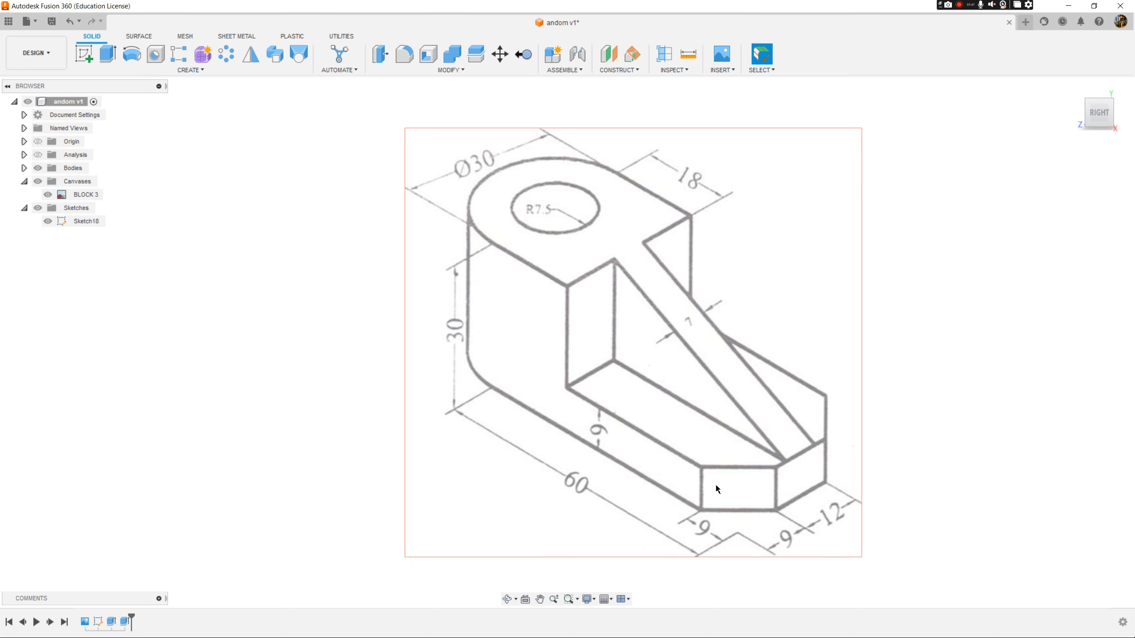
{"action": "middle_click_drag", "start_coordinate": [716, 489], "coordinate": [663, 458]}
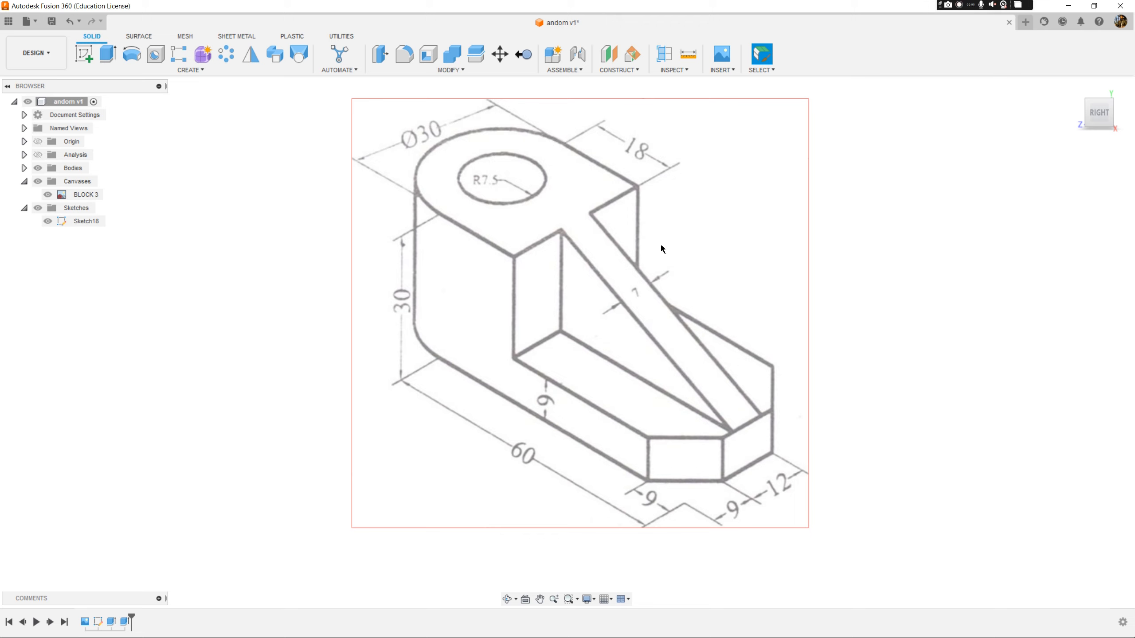
{"action": "scroll", "coordinate": [659, 248], "scroll_direction": "down", "scroll_amount": 4}
{"action": "scroll", "coordinate": [654, 260], "scroll_direction": "up", "scroll_amount": 4}
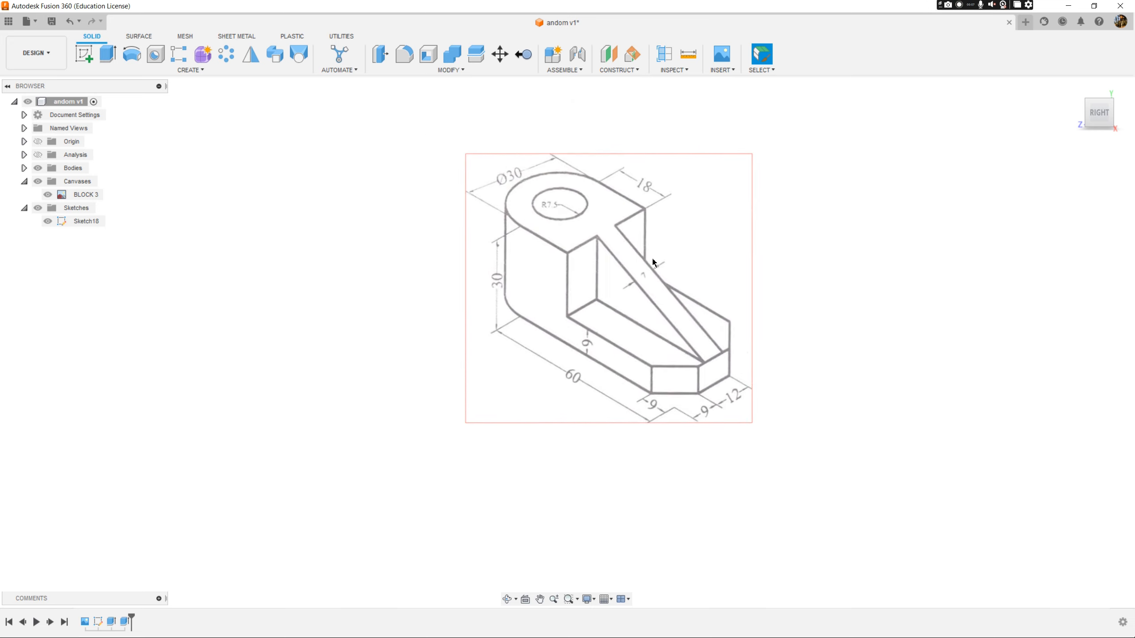
{"action": "scroll", "coordinate": [651, 296], "scroll_direction": "down", "scroll_amount": 3}
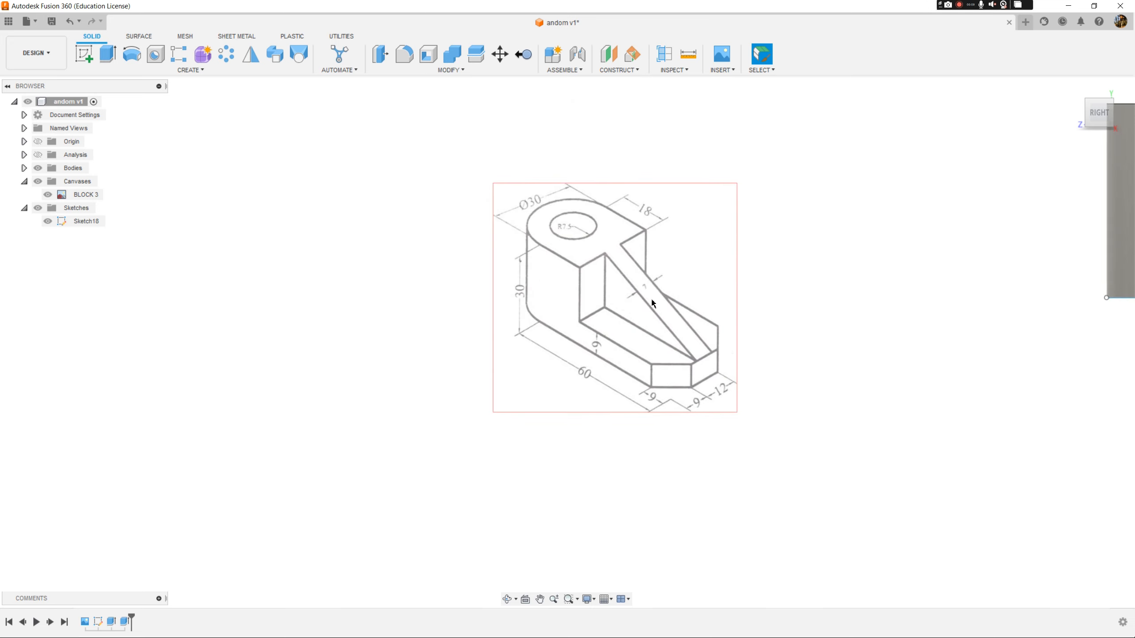
{"action": "scroll", "coordinate": [715, 403], "scroll_direction": "down", "scroll_amount": 1}
{"action": "middle_click_drag", "start_coordinate": [697, 410], "coordinate": [555, 427]}
{"action": "scroll", "coordinate": [653, 402], "scroll_direction": "down", "scroll_amount": 1}
{"action": "middle_click_drag", "start_coordinate": [620, 415], "coordinate": [428, 423]}
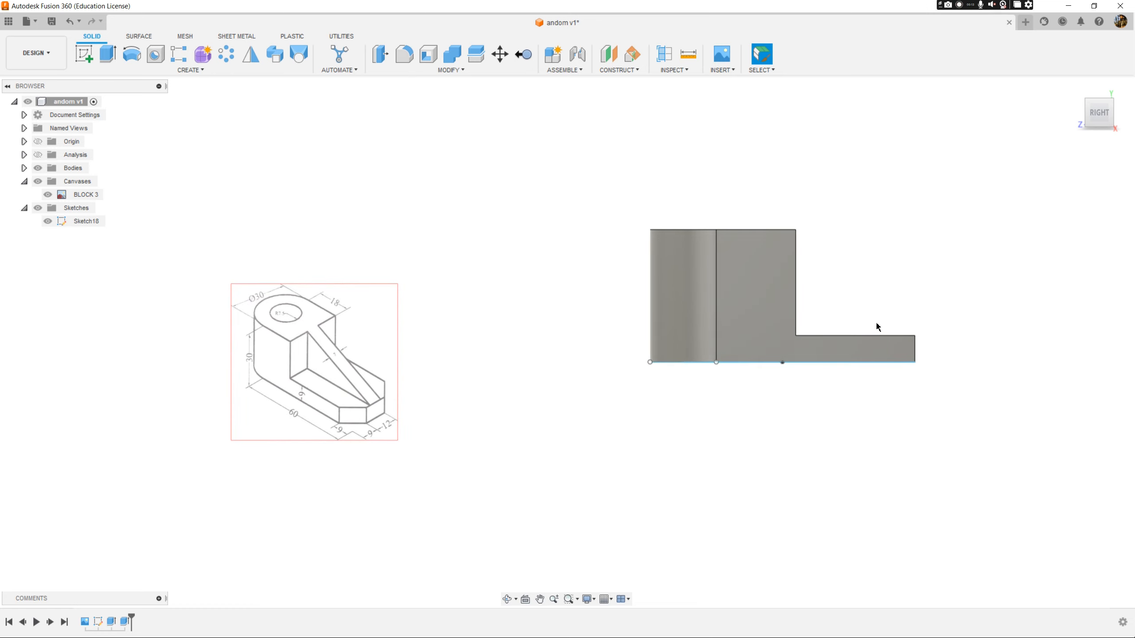
- Create a sketch on the low base's upper face and project that face's outline into it
{"action": "middle_click_drag", "start_coordinate": [877, 324], "coordinate": [851, 358], "text": "shift"}
{"action": "left_click", "coordinate": [851, 358]}
{"action": "left_click", "coordinate": [846, 381]}
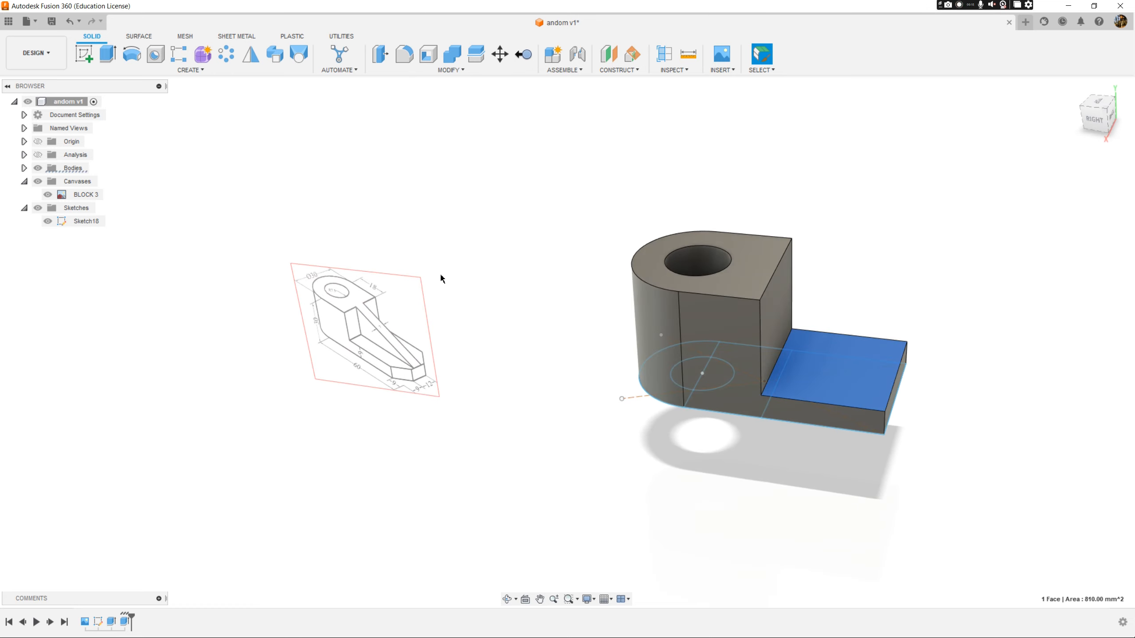
{"action": "left_click", "coordinate": [89, 60]}
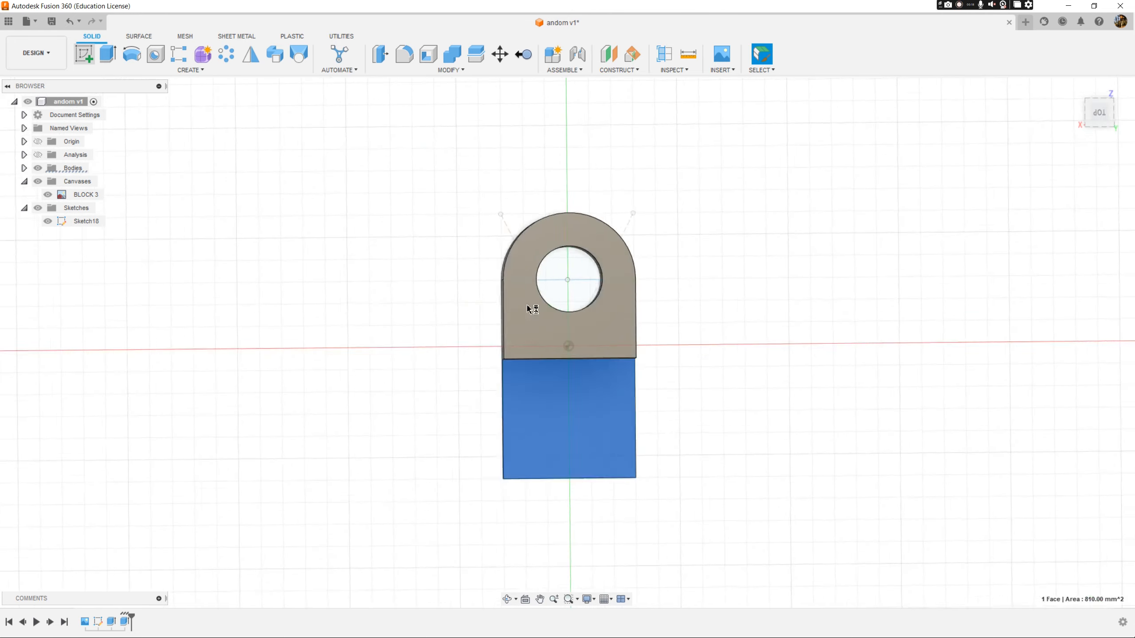
{"action": "mouse_move", "coordinate": [615, 332]}
{"action": "middle_mouse_down", "text": "shift"}
{"action": "mouse_move", "coordinate": [712, 302]}
{"action": "mouse_move", "coordinate": [659, 376]}
{"action": "mouse_move", "coordinate": [671, 355]}
{"action": "middle_mouse_up", "text": "shift"}
{"action": "key", "text": "p"}
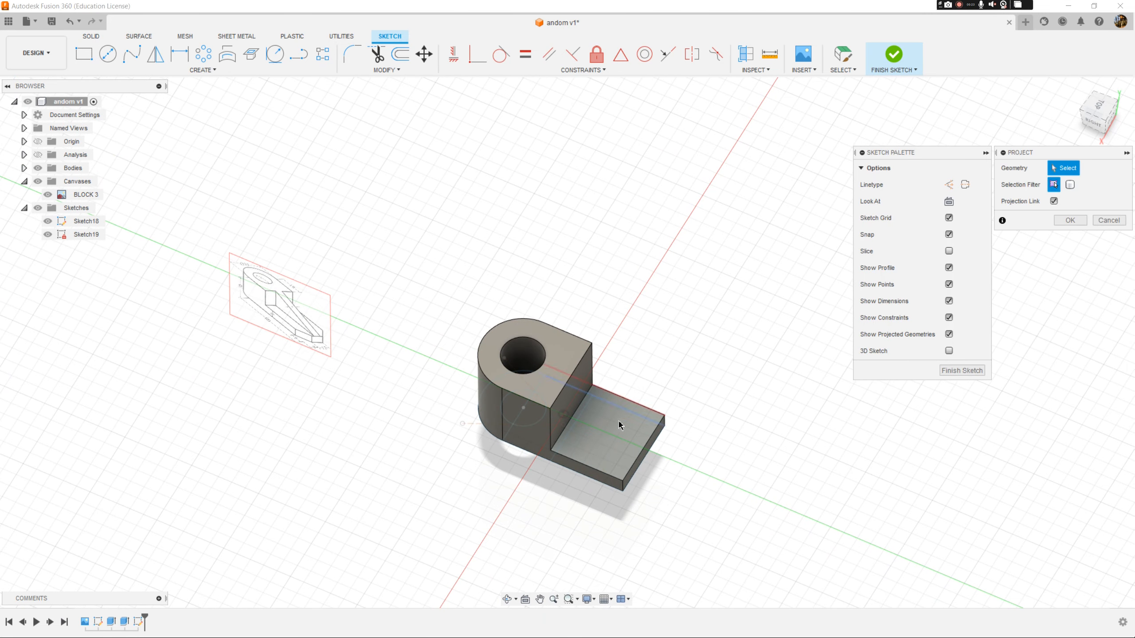
{"action": "left_click", "coordinate": [601, 449]}
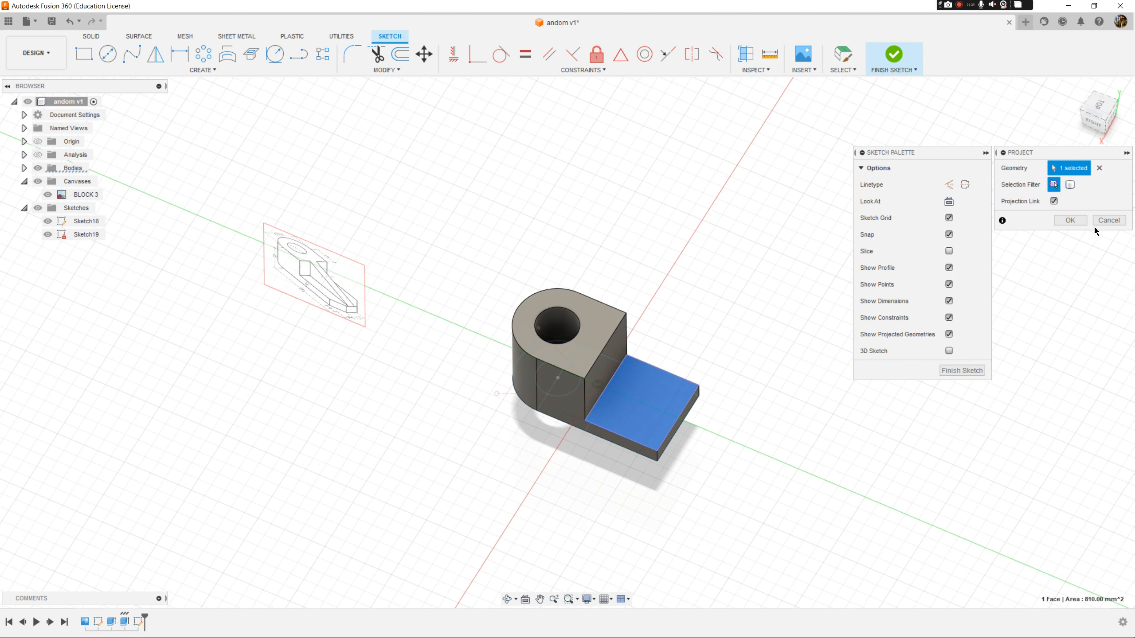
{"action": "left_click", "coordinate": [1075, 221]}
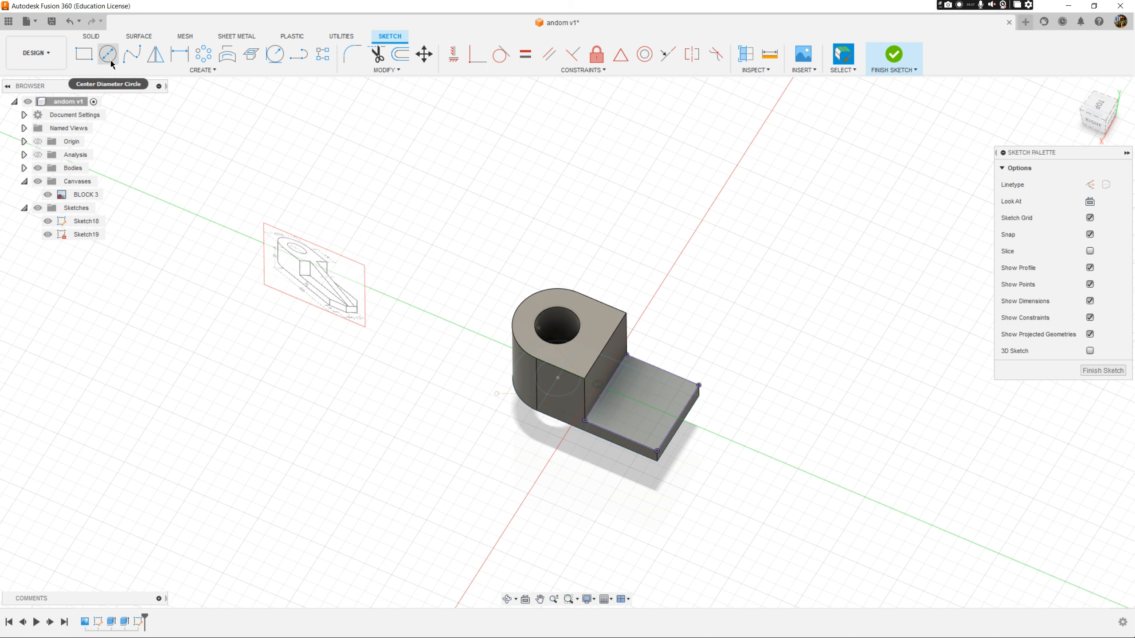
- Draw a construction centreline between the midpoints of the projected face's outer and inner edges, and finish the sketch
{"action": "left_click", "coordinate": [299, 53]}
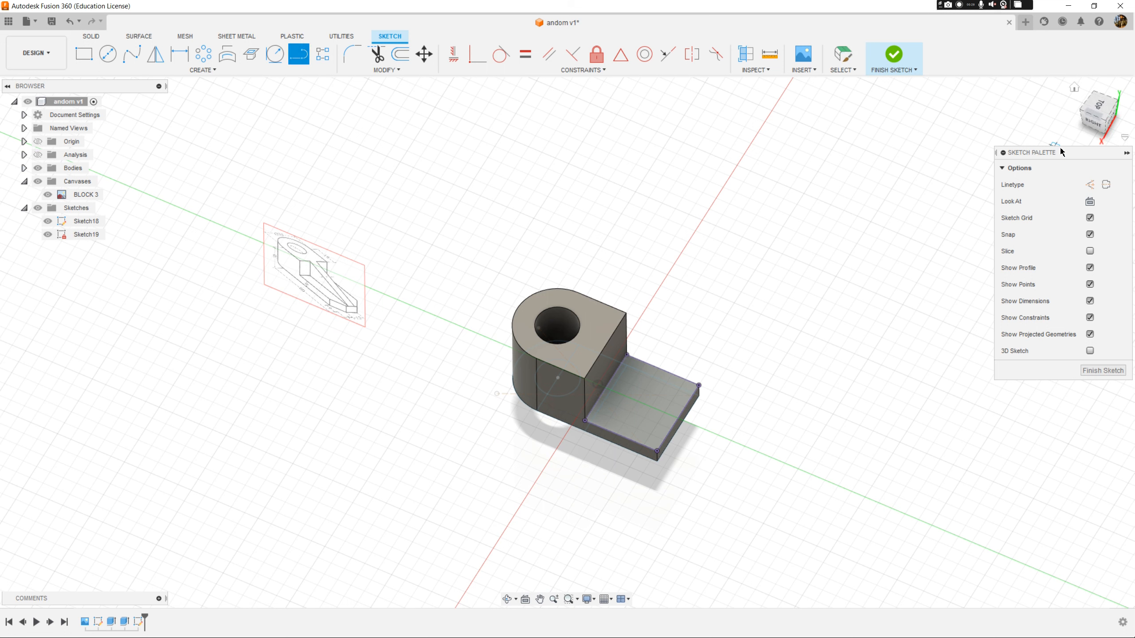
{"action": "left_click", "coordinate": [1089, 187]}
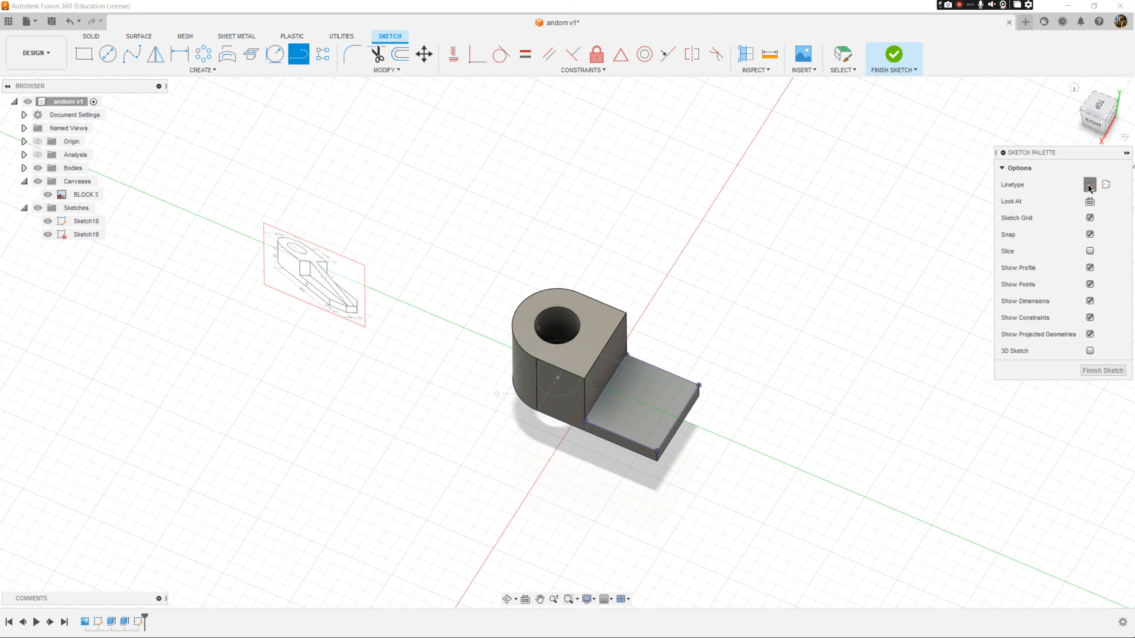
{"action": "left_click", "coordinate": [678, 417]}
{"action": "left_click", "coordinate": [605, 387]}
{"action": "scroll", "coordinate": [329, 375], "scroll_direction": "up", "scroll_amount": 6}
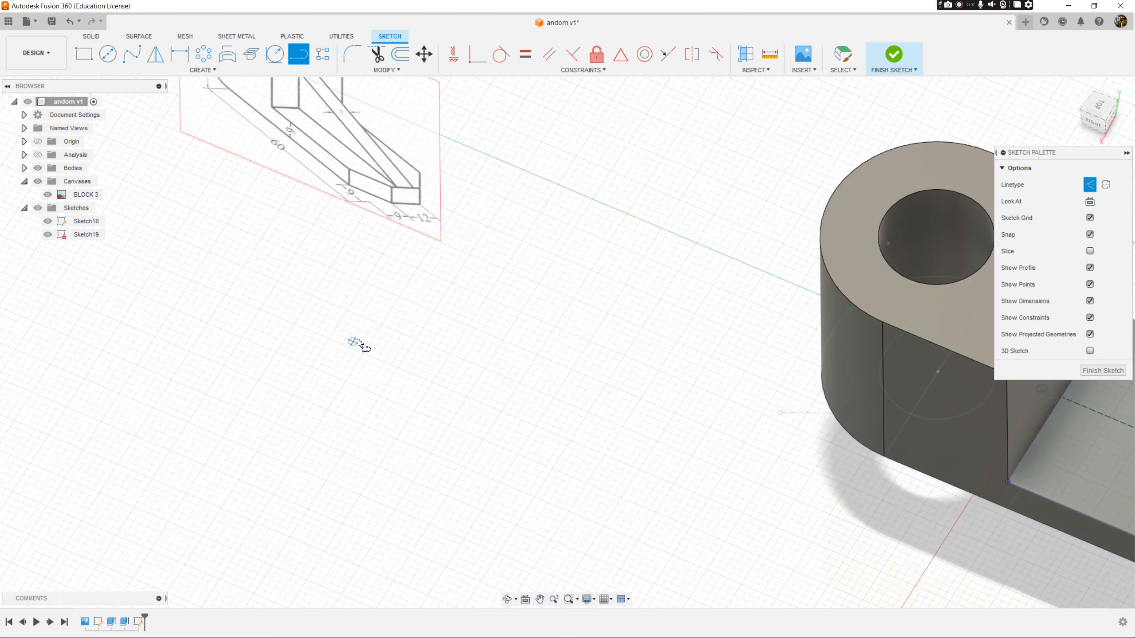
{"action": "scroll", "coordinate": [360, 345], "scroll_direction": "down", "scroll_amount": 5}
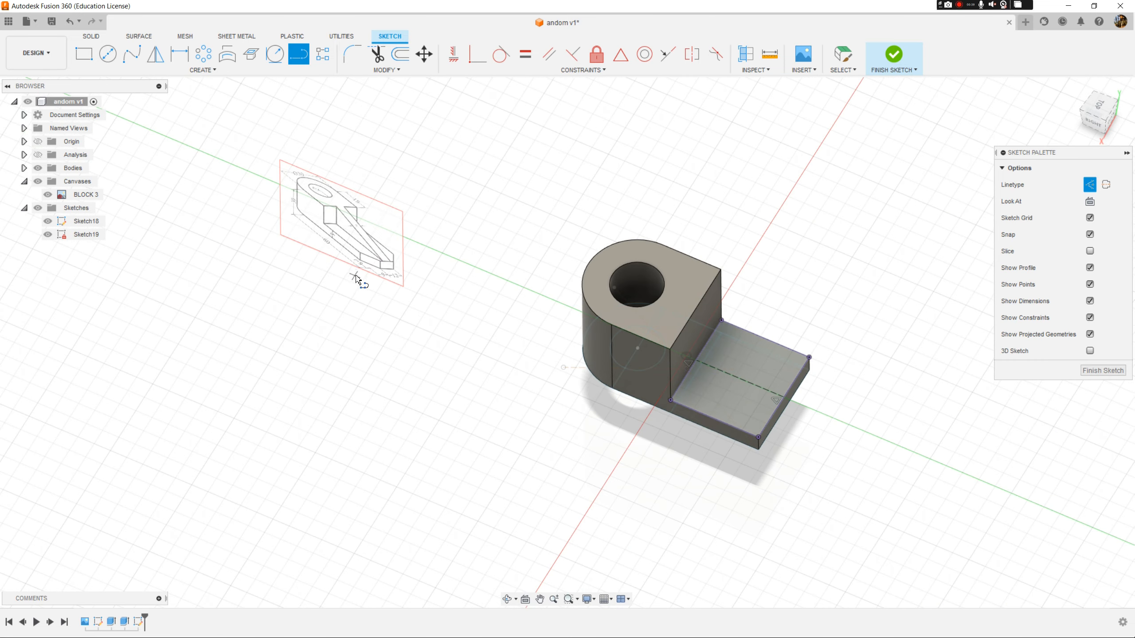
{"action": "key", "text": "Escape"}
{"action": "middle_click_drag", "start_coordinate": [414, 308], "coordinate": [439, 266], "text": "shift"}
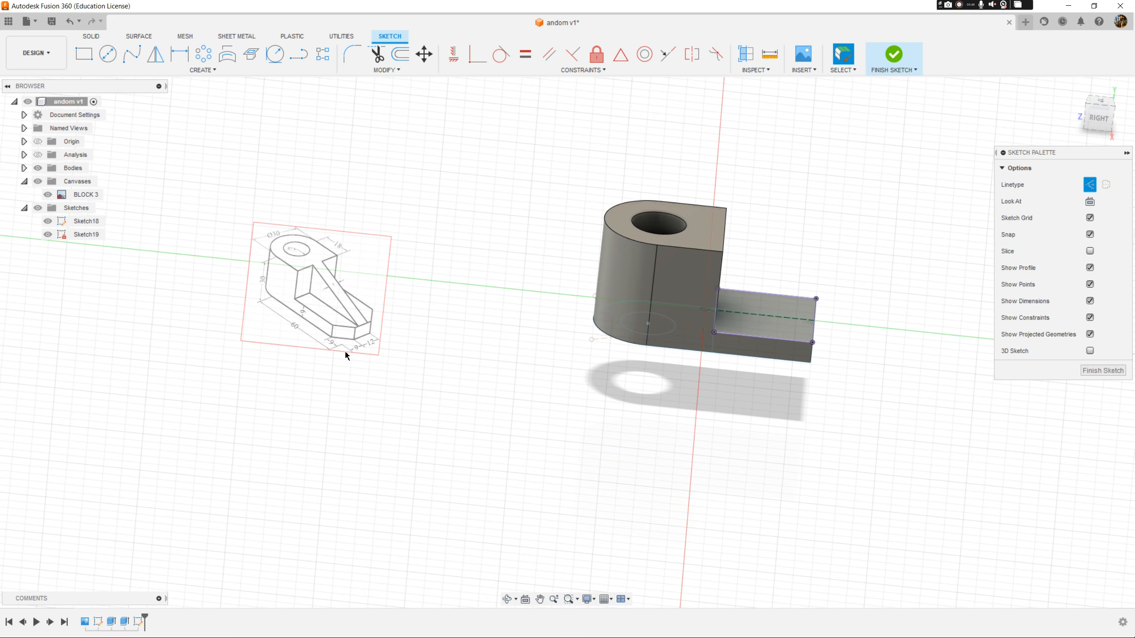
{"action": "middle_click_drag", "start_coordinate": [754, 367], "coordinate": [466, 284]}
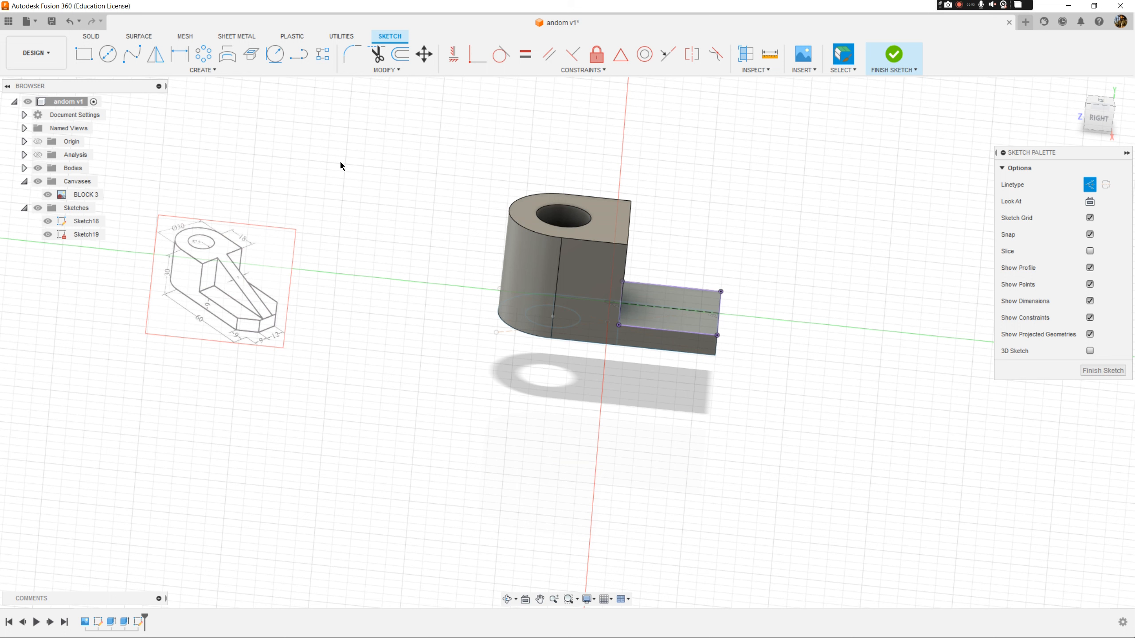
{"action": "left_click", "coordinate": [1102, 371]}
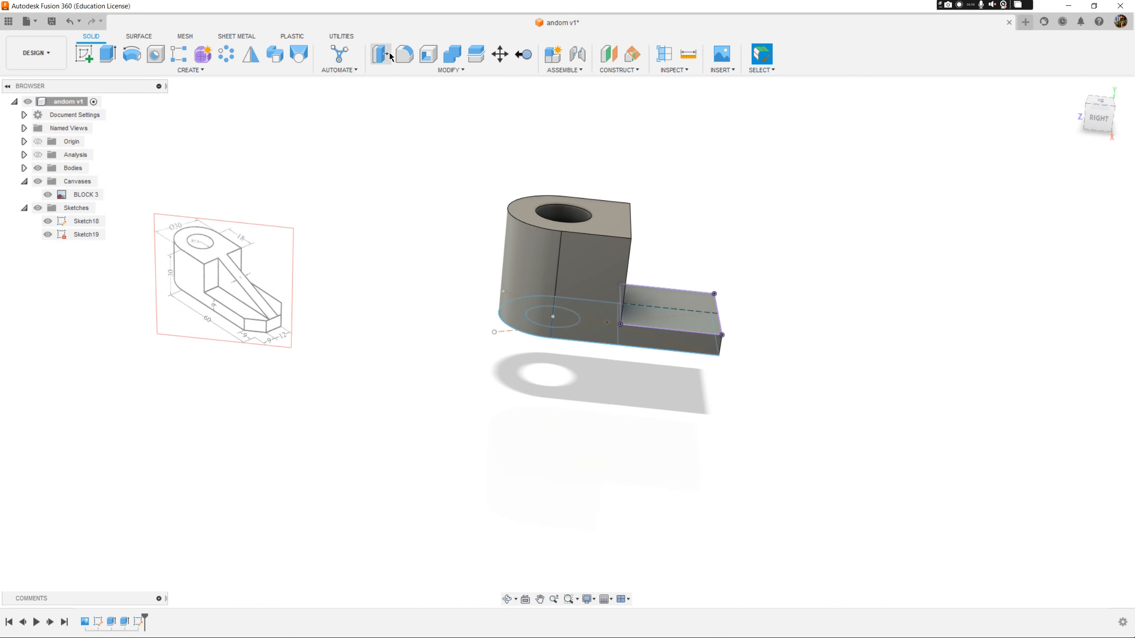
- Chamfer one outer vertical edge of the low base using the Two Distance type, with both distances set to 9 mm
{"action": "left_click", "coordinate": [403, 71]}
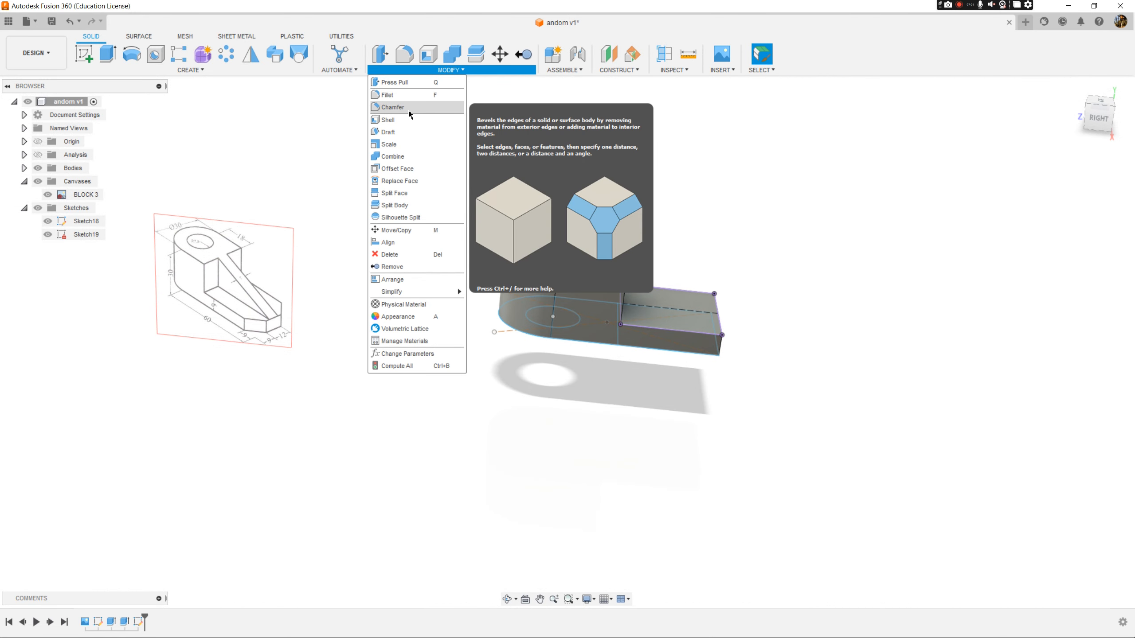
{"action": "left_click", "coordinate": [389, 107]}
{"action": "scroll", "coordinate": [716, 365], "scroll_direction": "up", "scroll_amount": 3}
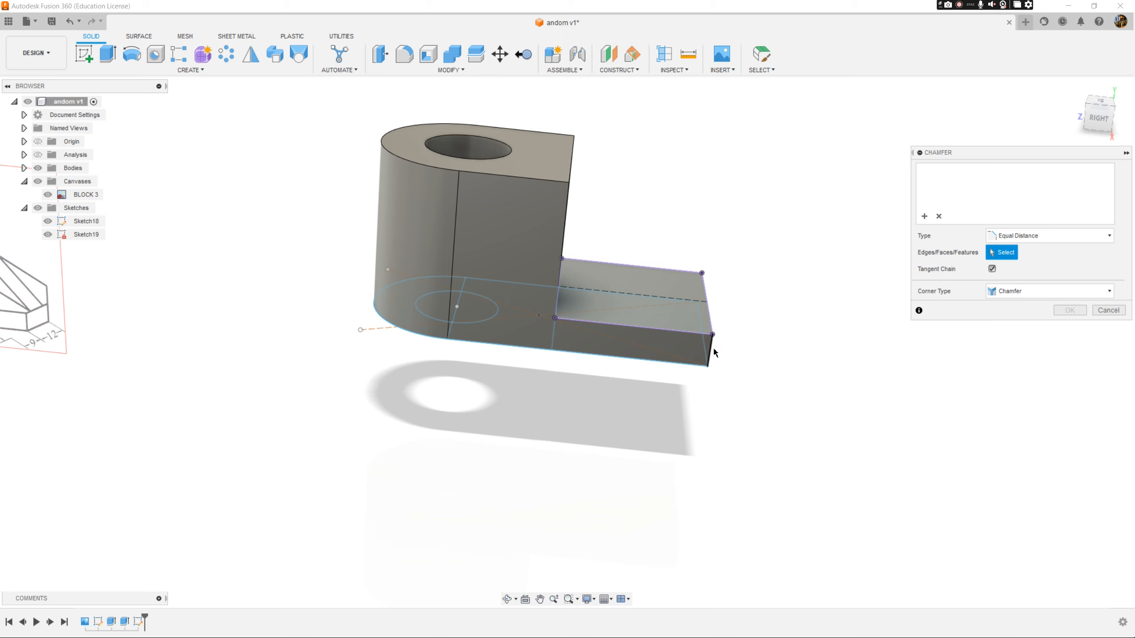
{"action": "left_click", "coordinate": [712, 353]}
{"action": "left_click", "coordinate": [1008, 235]}
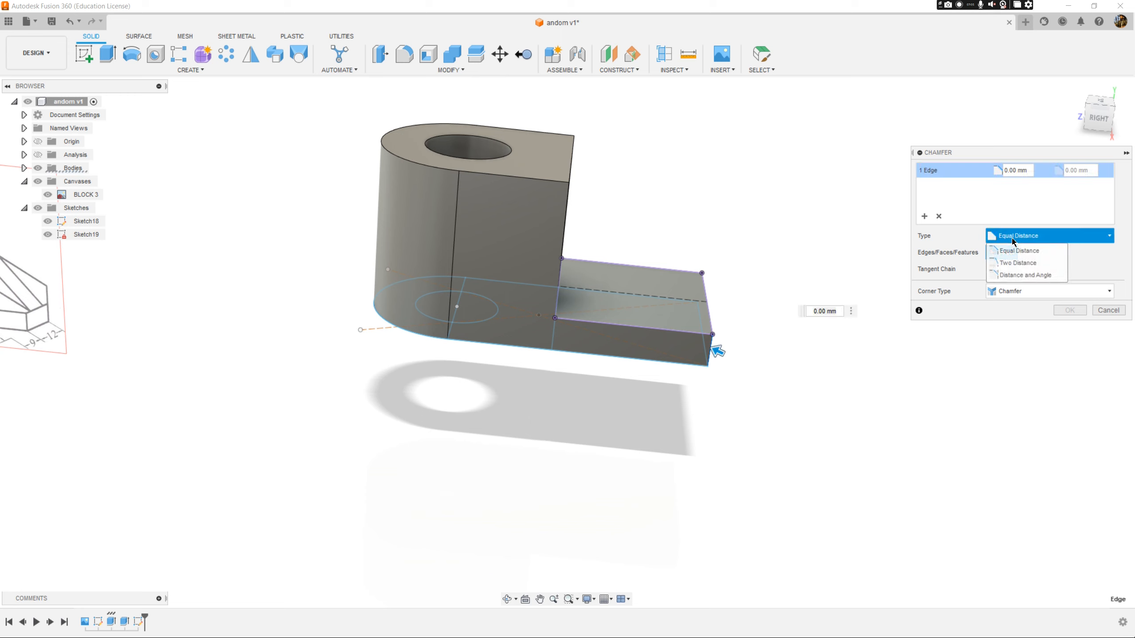
{"action": "left_click", "coordinate": [1018, 263]}
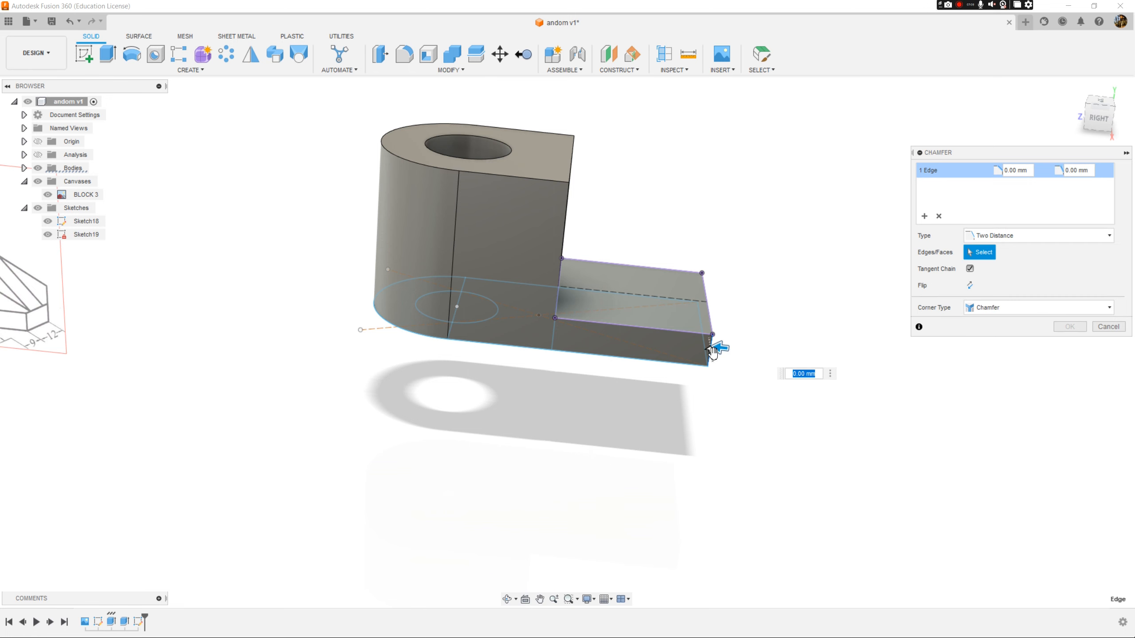
{"action": "scroll", "coordinate": [710, 366], "scroll_direction": "down", "scroll_amount": 1}
{"action": "middle_click_drag", "start_coordinate": [710, 373], "coordinate": [760, 379]}
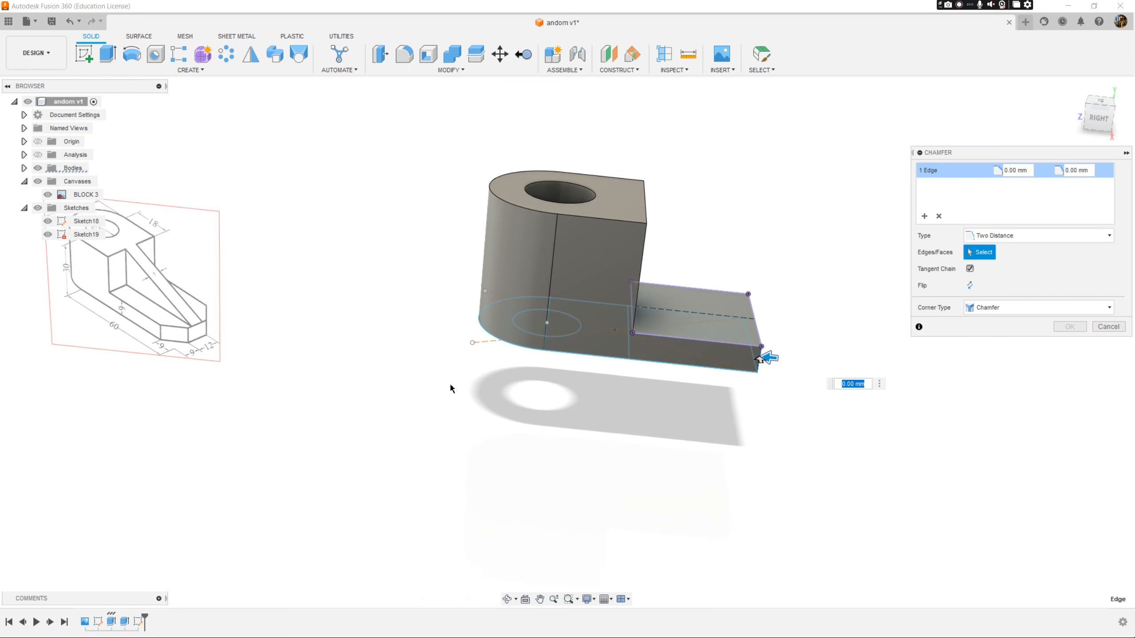
{"action": "left_click_drag", "start_coordinate": [767, 357], "coordinate": [738, 369]}
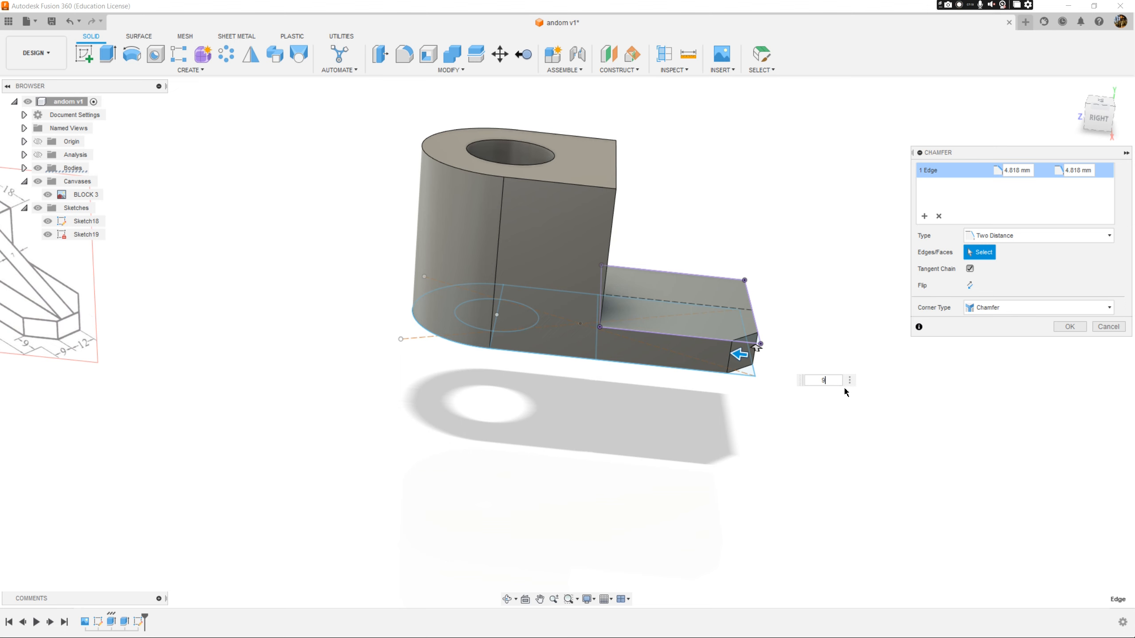
{"action": "middle_click_drag", "start_coordinate": [757, 379], "coordinate": [739, 402], "text": "shift"}
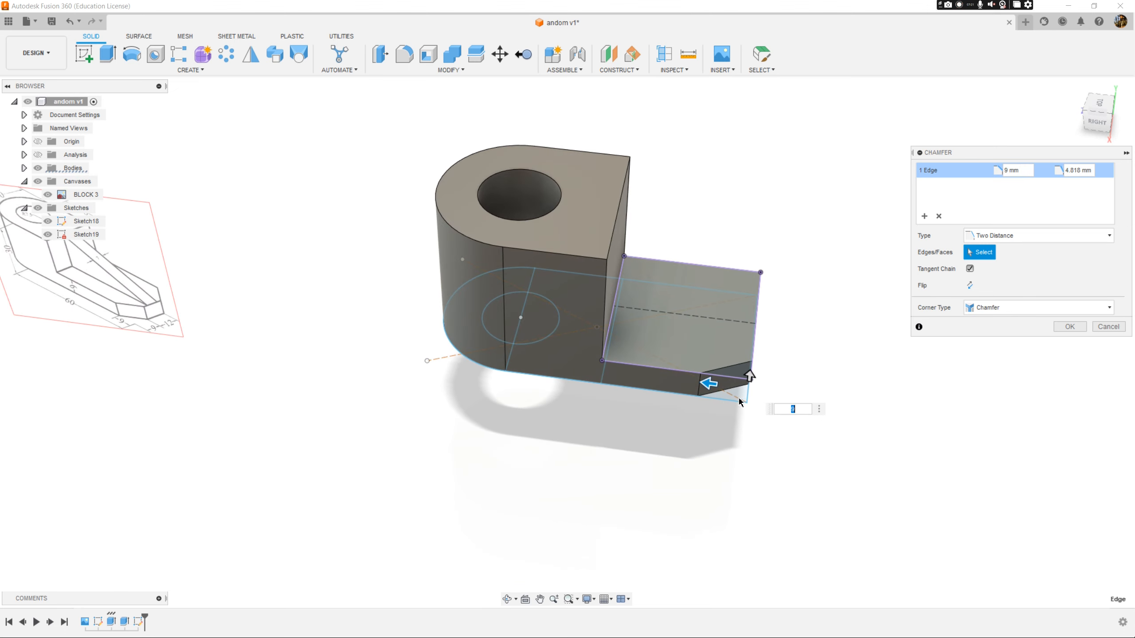
{"action": "left_click_drag", "start_coordinate": [751, 379], "coordinate": [752, 374]}
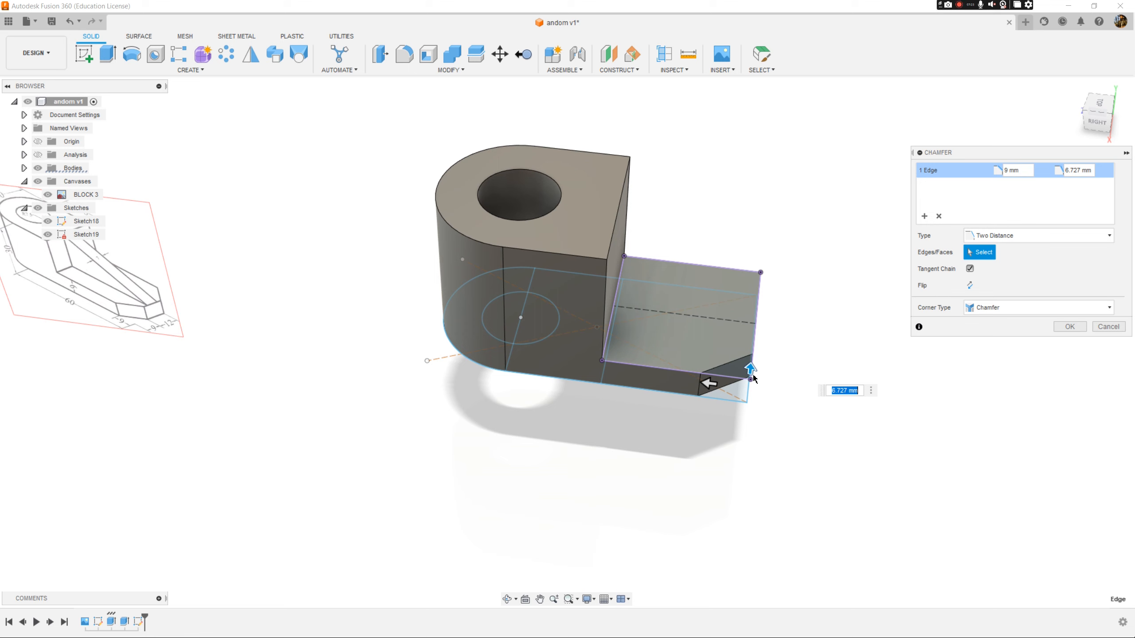
{"action": "type", "text": "9"}
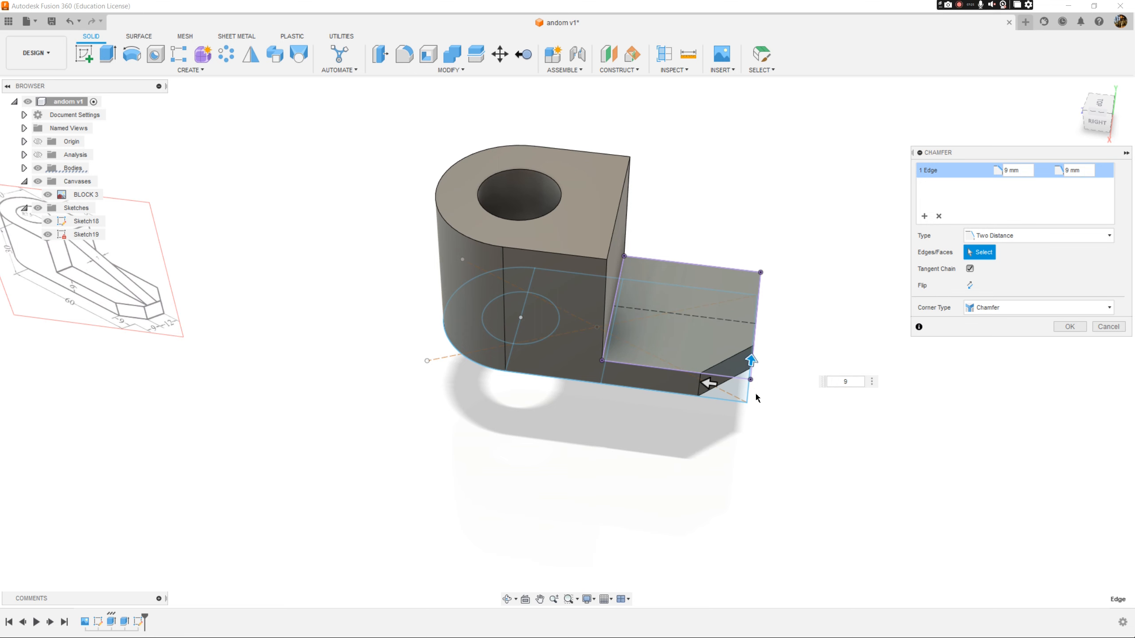
- Add the base's opposite outer vertical edge to the same 9 mm by 9 mm chamfer and apply it
{"action": "mouse_move", "coordinate": [737, 383]}
{"action": "middle_mouse_down", "text": "shift"}
{"action": "mouse_move", "coordinate": [661, 414]}
{"action": "mouse_move", "coordinate": [685, 408]}
{"action": "middle_mouse_up", "text": "shift"}
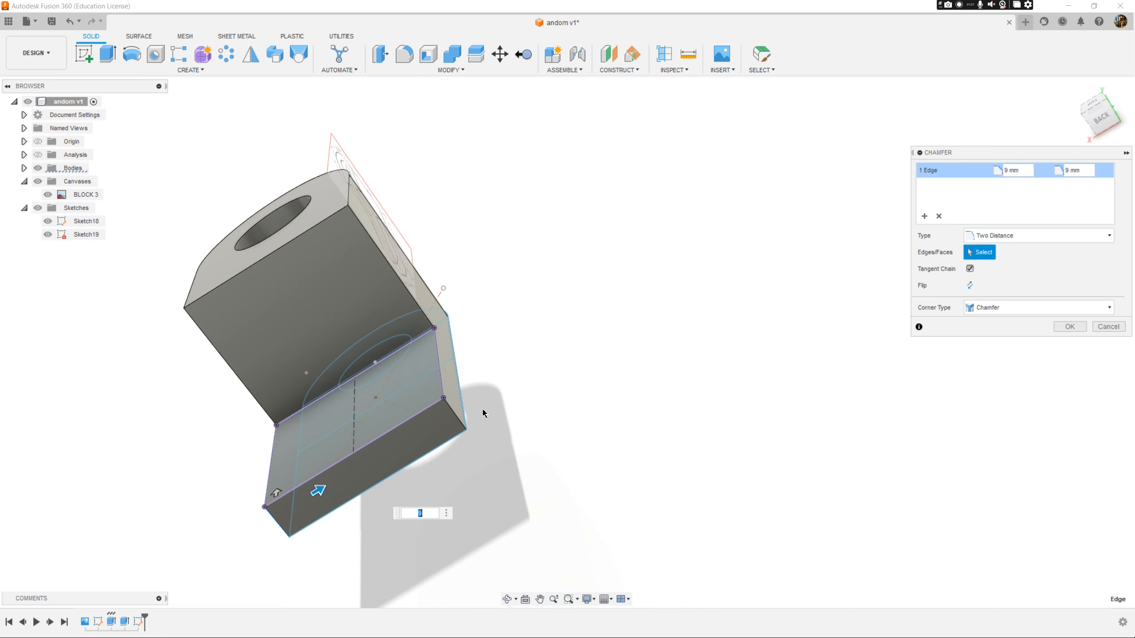
{"action": "left_click", "coordinate": [459, 418]}
{"action": "middle_click_drag", "start_coordinate": [494, 425], "coordinate": [580, 395], "text": "shift"}
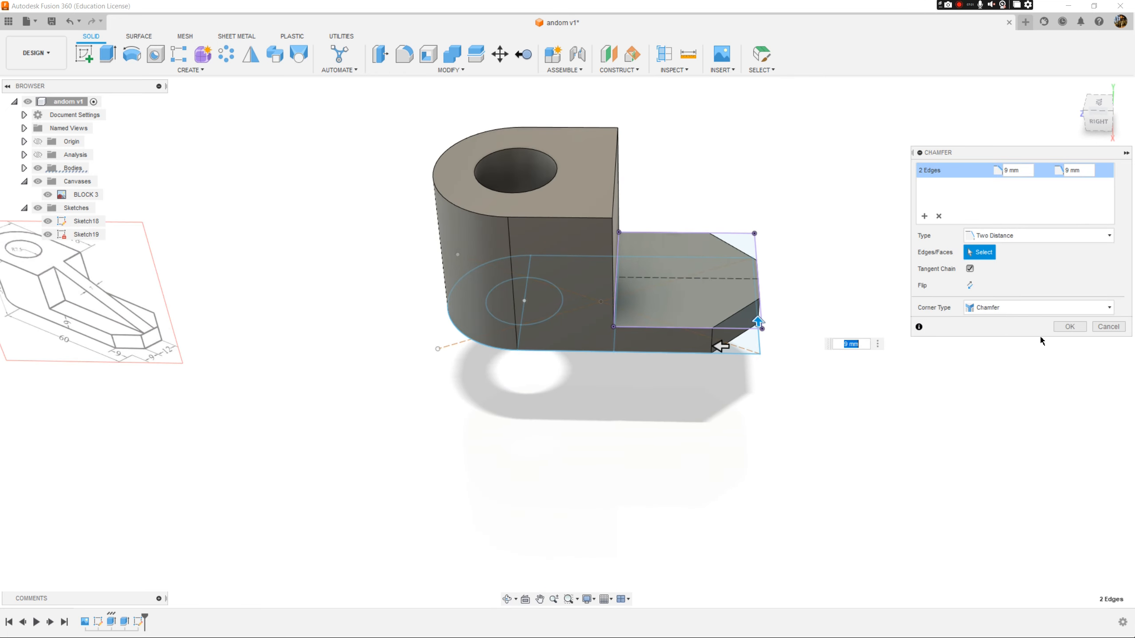
{"action": "left_click", "coordinate": [1069, 326]}
- Hide all sketches and measure the length of the base's upper end edge between the two chamfers
{"action": "middle_click_drag", "start_coordinate": [760, 358], "coordinate": [705, 341], "text": "shift"}
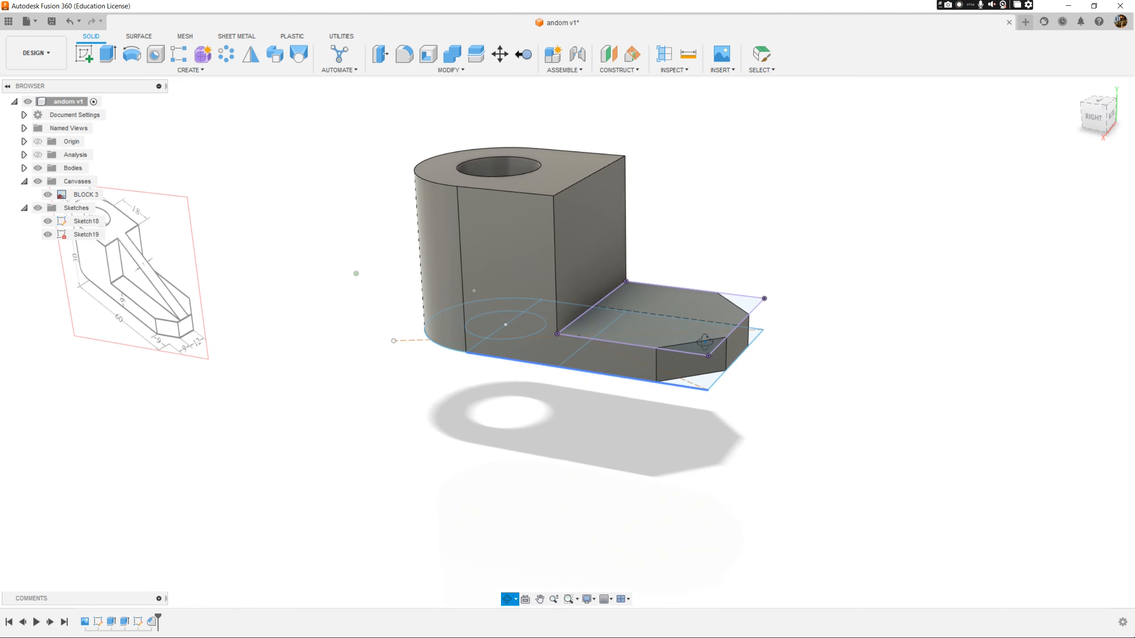
{"action": "left_click", "coordinate": [687, 55]}
{"action": "scroll", "coordinate": [740, 336], "scroll_direction": "up", "scroll_amount": 5}
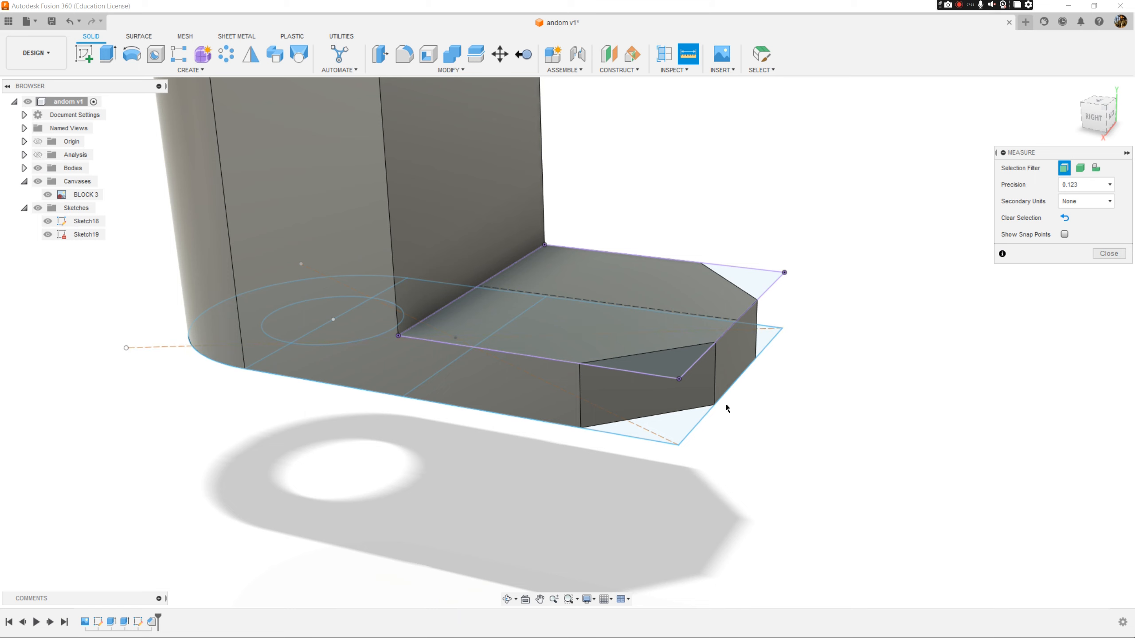
{"action": "left_click", "coordinate": [39, 208]}
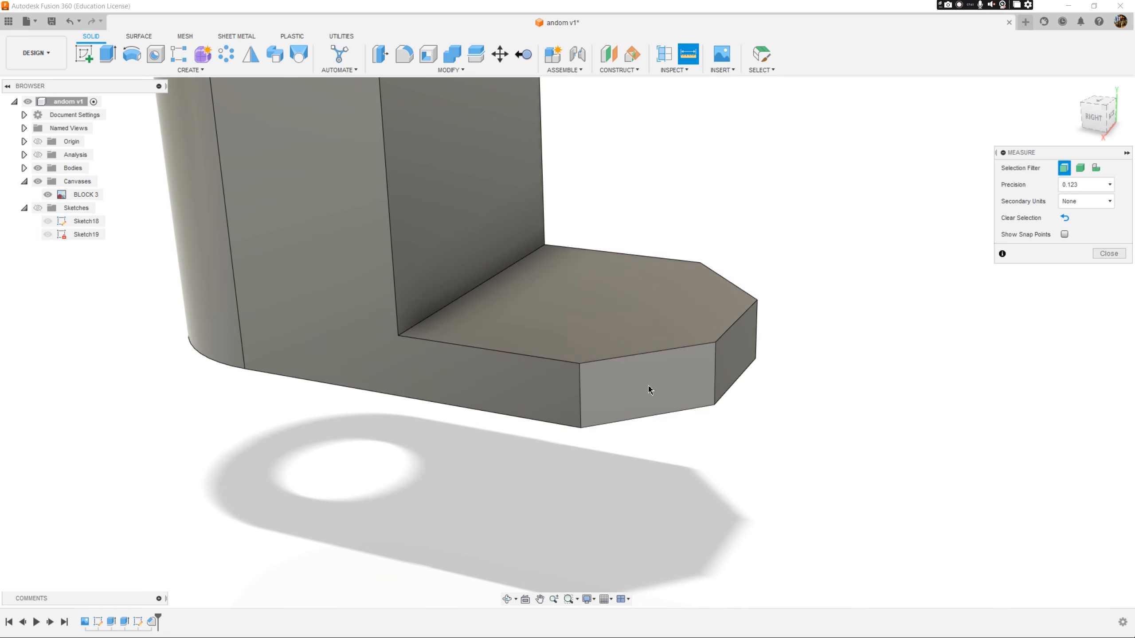
{"action": "left_click", "coordinate": [737, 321]}
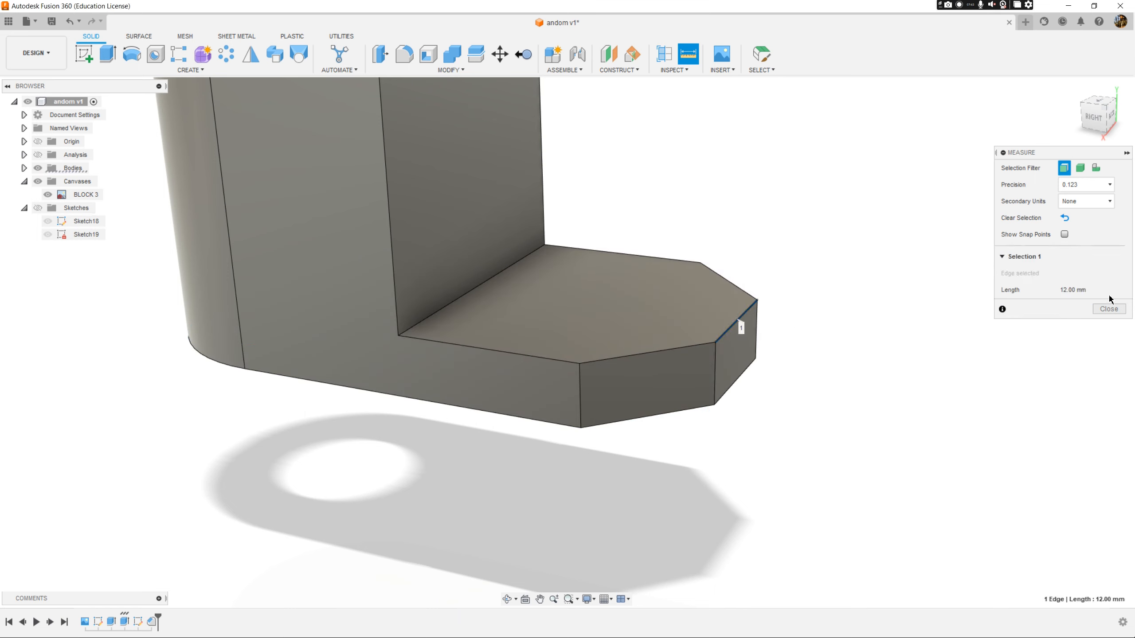
{"action": "left_click", "coordinate": [1108, 309]}
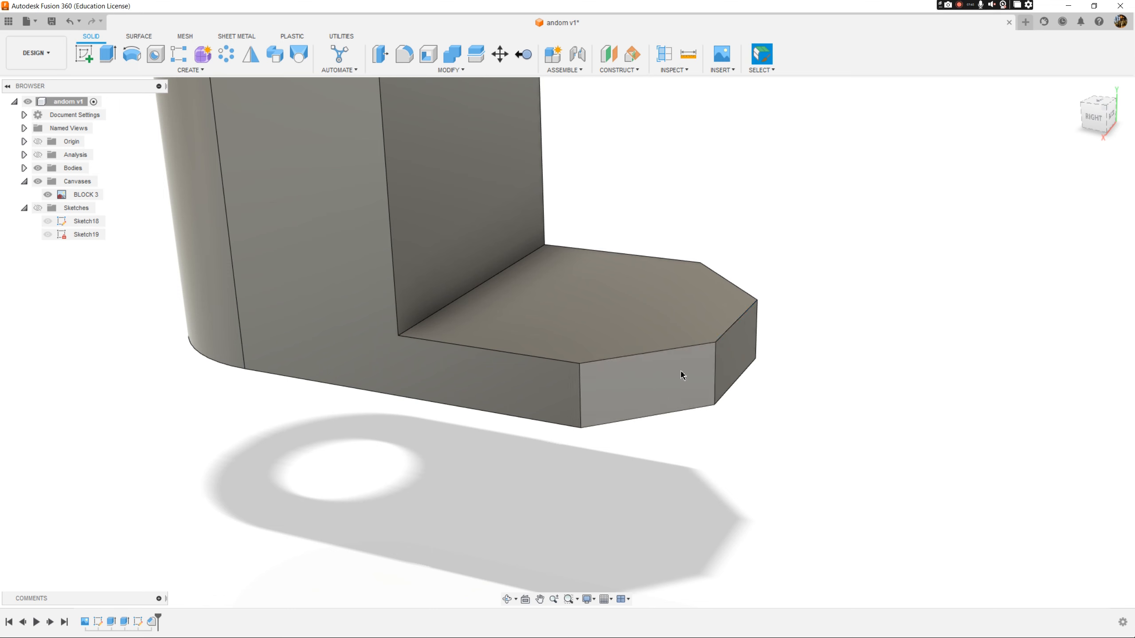
- Examine the BLOCK 3 reference drawing for the sloping rib's position and thickness, comparing it with the model
{"action": "scroll", "coordinate": [680, 374], "scroll_direction": "down", "scroll_amount": 3}
{"action": "middle_click_drag", "start_coordinate": [369, 344], "coordinate": [506, 373]}
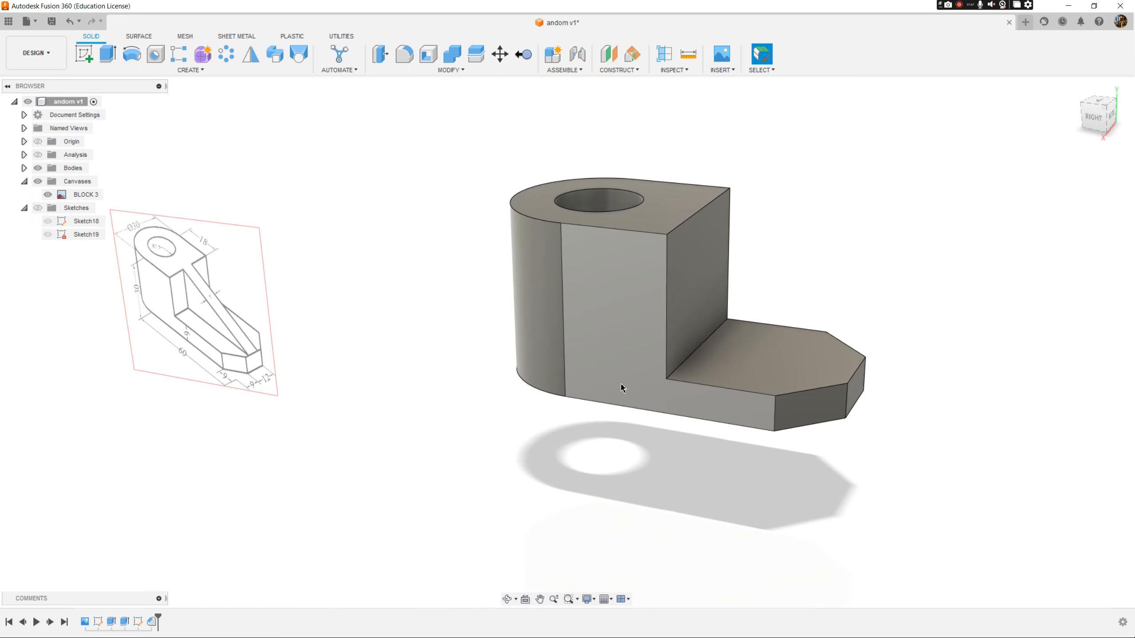
{"action": "mouse_move", "coordinate": [621, 389]}
{"action": "middle_mouse_down", "text": "shift"}
{"action": "mouse_move", "coordinate": [635, 313]}
{"action": "mouse_move", "coordinate": [635, 417]}
{"action": "mouse_move", "coordinate": [626, 405]}
{"action": "middle_mouse_up", "text": "shift"}
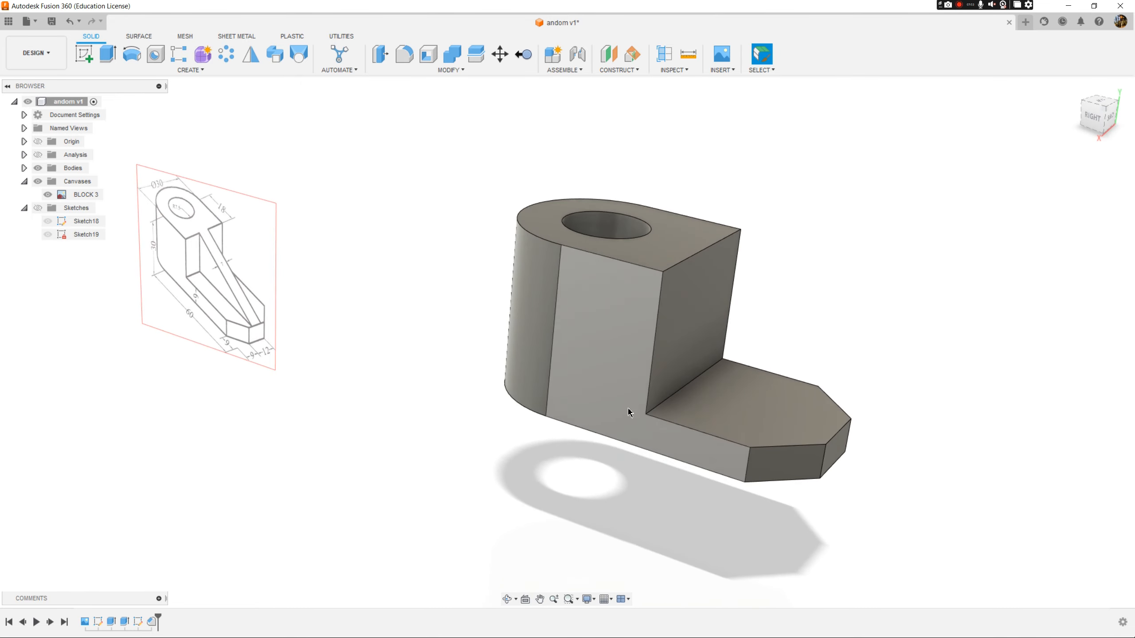
{"action": "scroll", "coordinate": [224, 267], "scroll_direction": "up", "scroll_amount": 8}
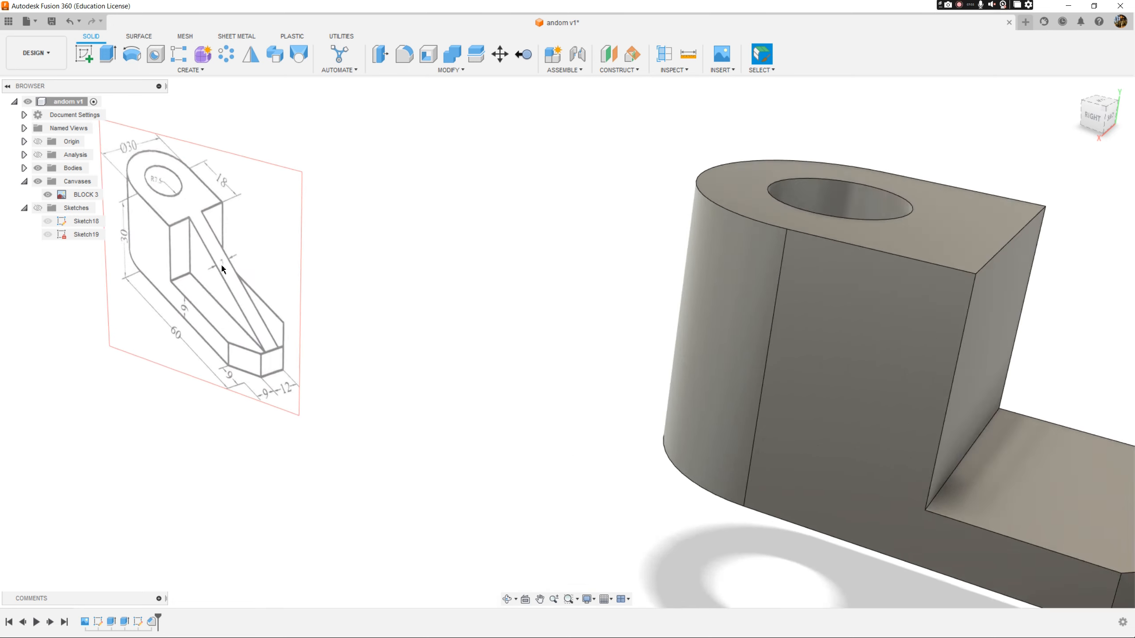
{"action": "scroll", "coordinate": [329, 312], "scroll_direction": "down", "scroll_amount": 5}
{"action": "scroll", "coordinate": [342, 329], "scroll_direction": "down", "scroll_amount": 6}
{"action": "middle_click_drag", "start_coordinate": [522, 378], "coordinate": [350, 347]}
{"action": "mouse_move", "coordinate": [631, 421]}
{"action": "middle_mouse_down", "text": "shift"}
{"action": "mouse_move", "coordinate": [590, 431]}
{"action": "mouse_move", "coordinate": [620, 430]}
{"action": "middle_mouse_up", "text": "shift"}
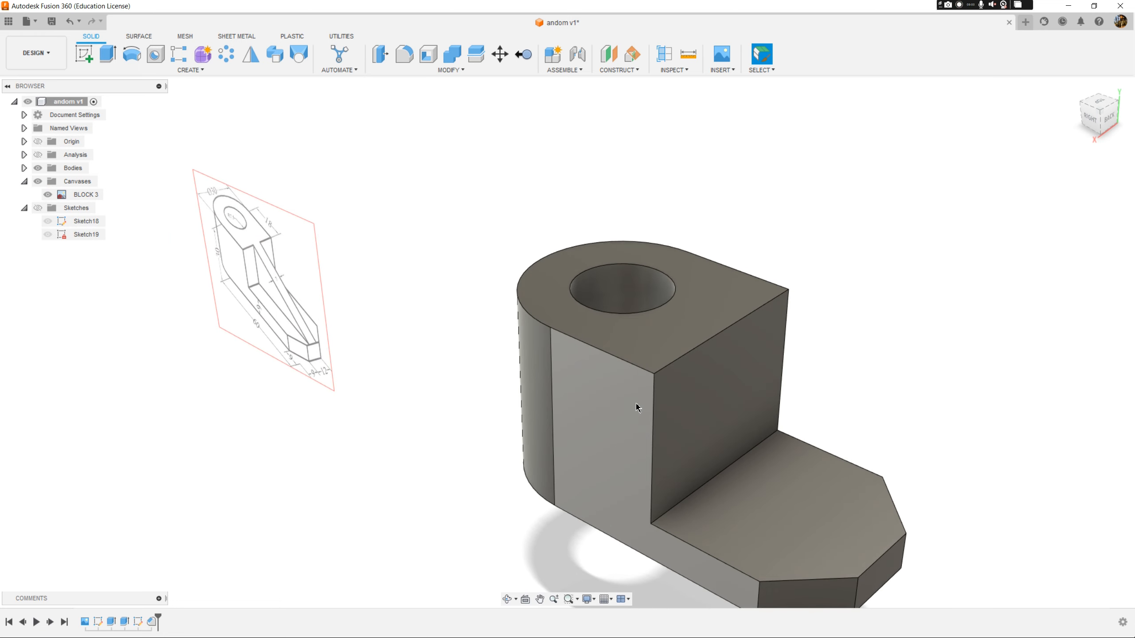
- Construct a midplane between the block's two opposite flat side faces
{"action": "left_click", "coordinate": [614, 70]}
{"action": "left_click", "coordinate": [622, 119]}
{"action": "left_click", "coordinate": [609, 405]}
{"action": "middle_click_drag", "start_coordinate": [694, 414], "coordinate": [577, 371], "text": "shift"}
{"action": "left_click", "coordinate": [408, 419]}
{"action": "left_click", "coordinate": [1070, 188]}
{"action": "scroll", "coordinate": [717, 375], "scroll_direction": "down", "scroll_amount": 3}
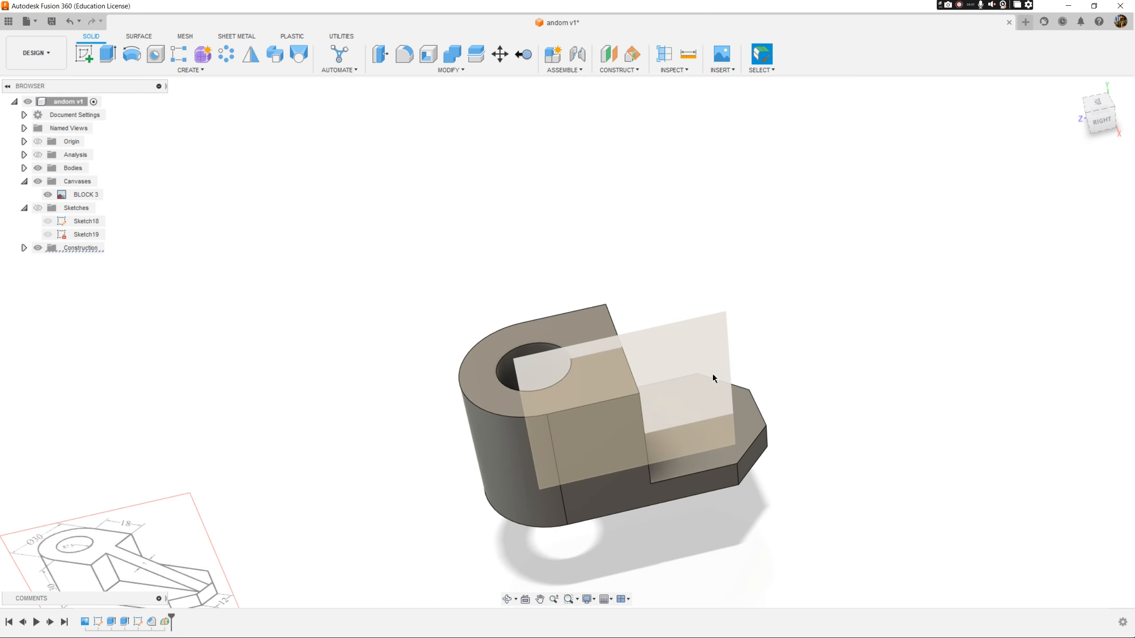
- Create a sketch on the midplane and project the whole body's outline into it
{"action": "left_click", "coordinate": [715, 380]}
{"action": "left_click", "coordinate": [83, 54]}
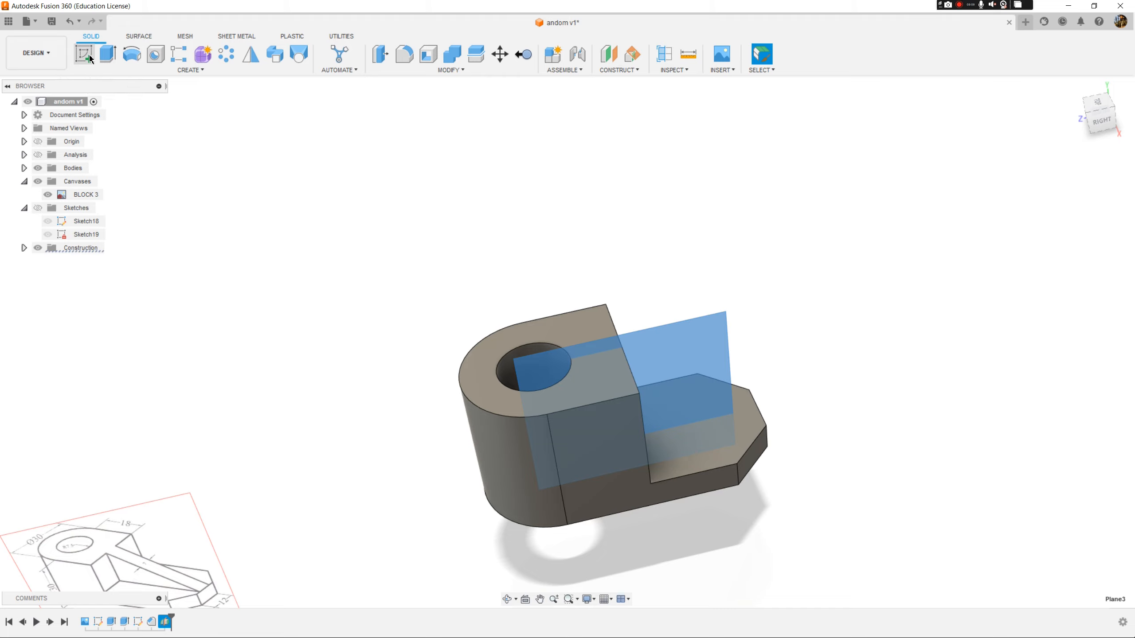
{"action": "middle_click_drag", "start_coordinate": [654, 278], "coordinate": [757, 263]}
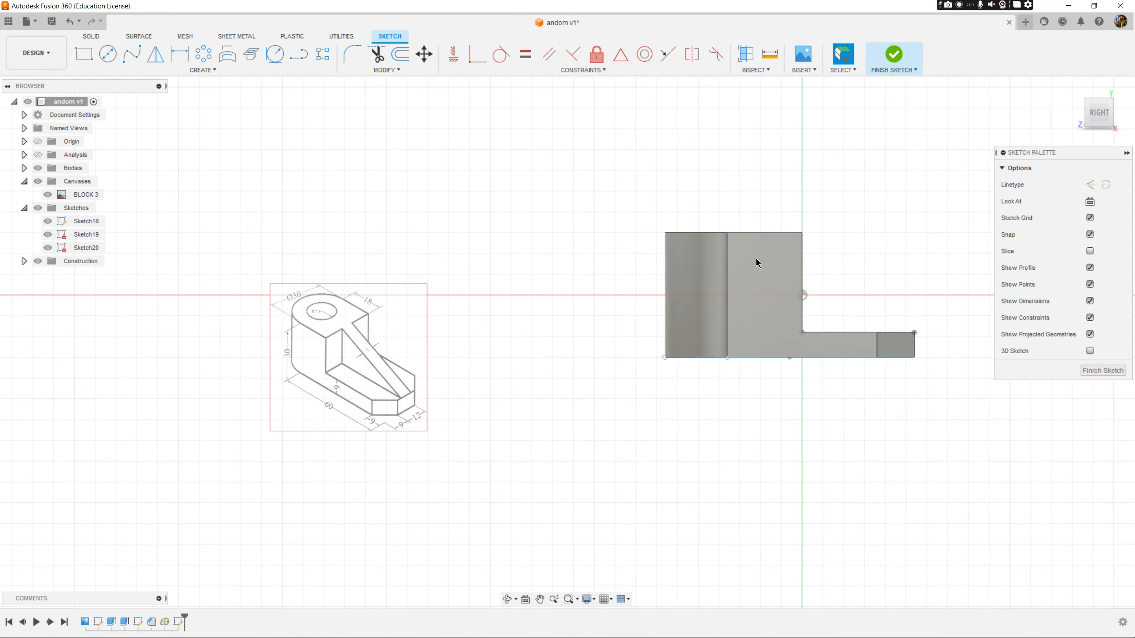
{"action": "middle_click_drag", "start_coordinate": [840, 323], "coordinate": [758, 327]}
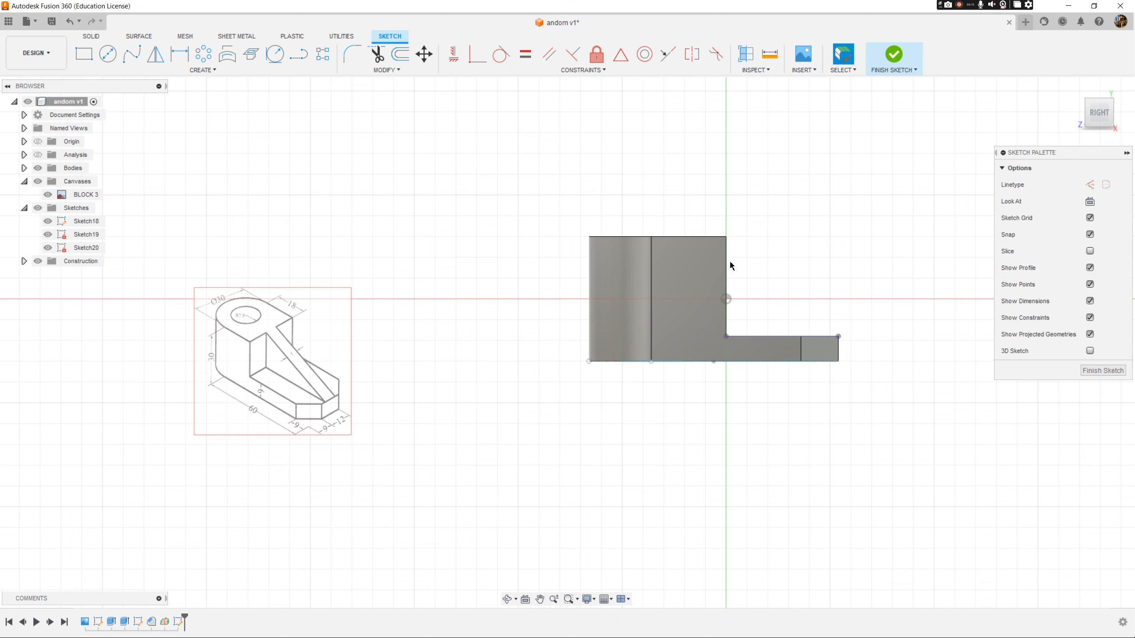
{"action": "key", "text": "p"}
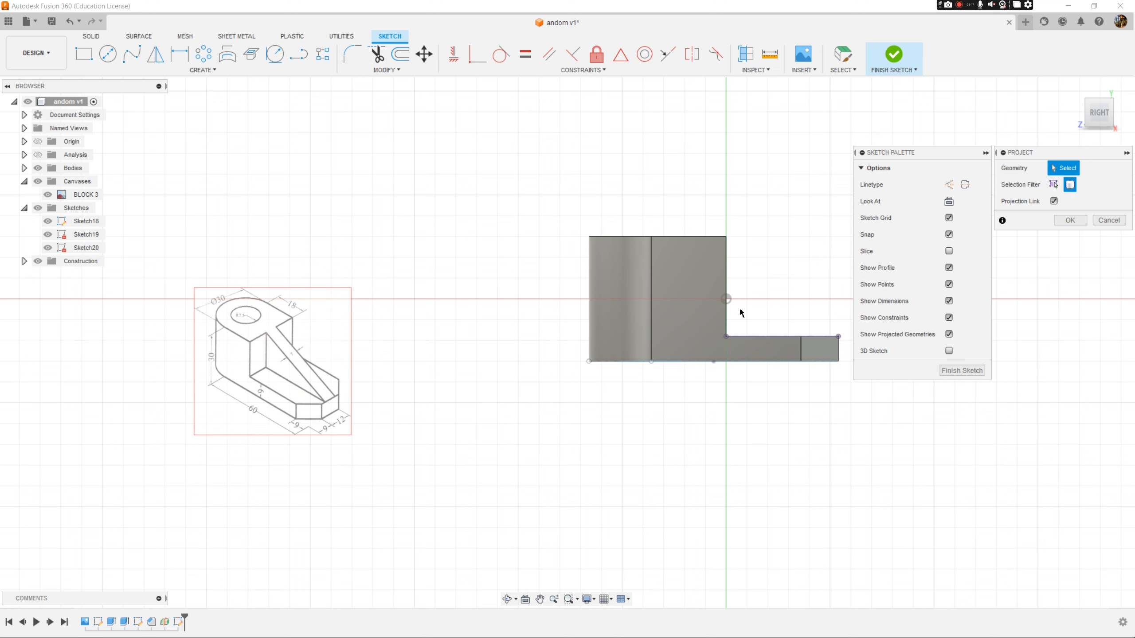
{"action": "left_click", "coordinate": [700, 311]}
{"action": "left_click", "coordinate": [1064, 225]}
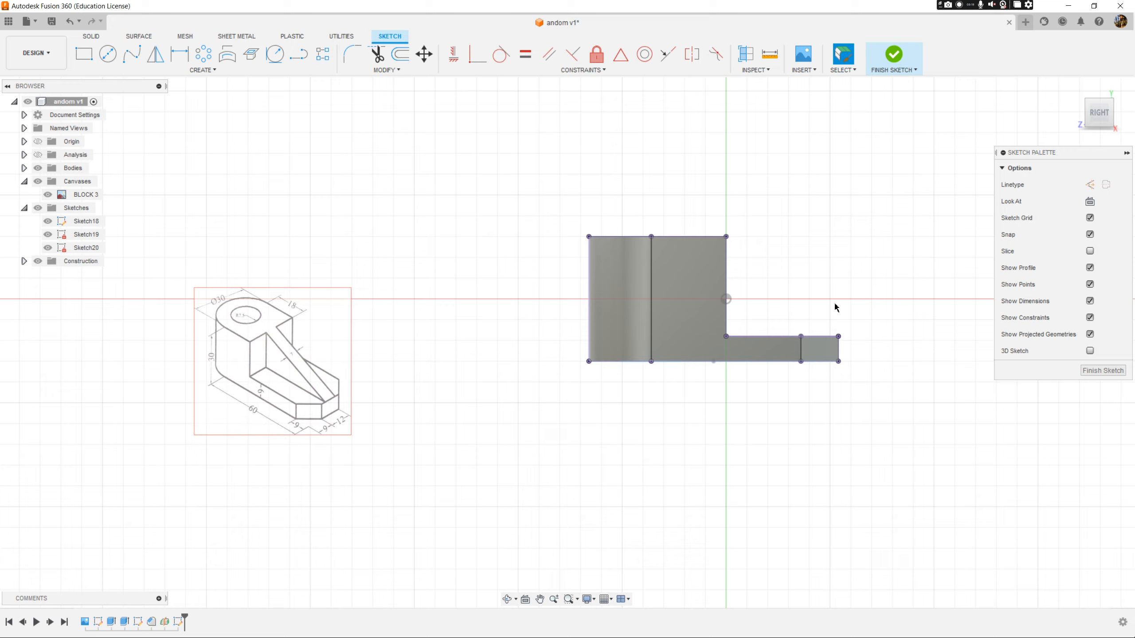
- Draw a sloping line from the tall block's upper inner corner to the upper outer corner of the base's end
{"action": "middle_click_drag", "start_coordinate": [796, 315], "coordinate": [562, 294]}
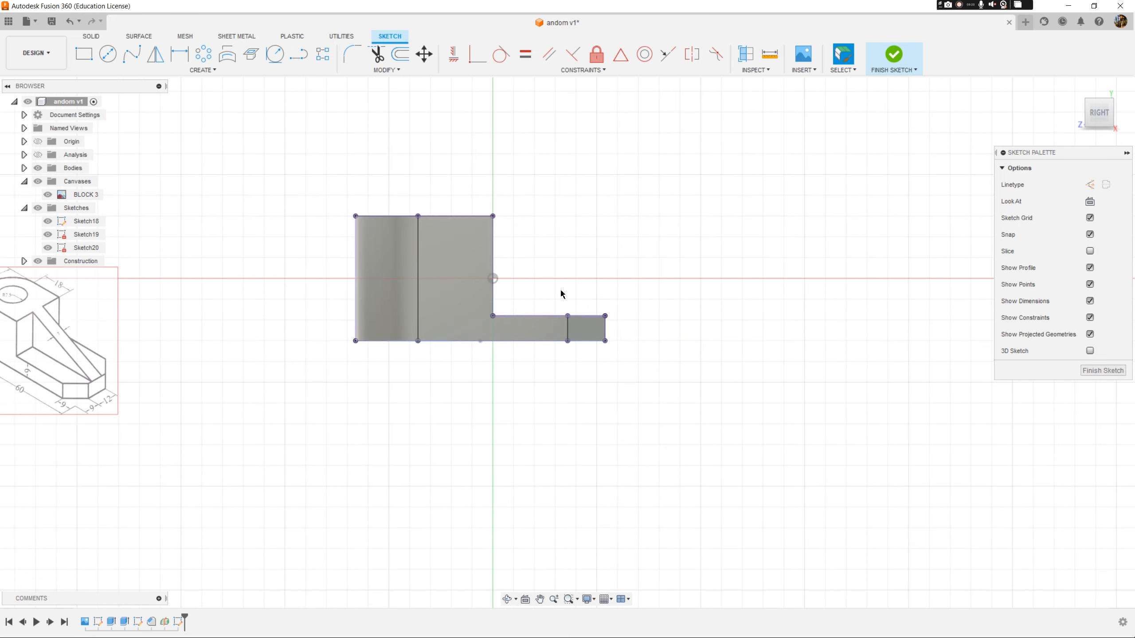
{"action": "left_click", "coordinate": [300, 57]}
{"action": "left_click", "coordinate": [493, 216]}
{"action": "left_click", "coordinate": [605, 316]}
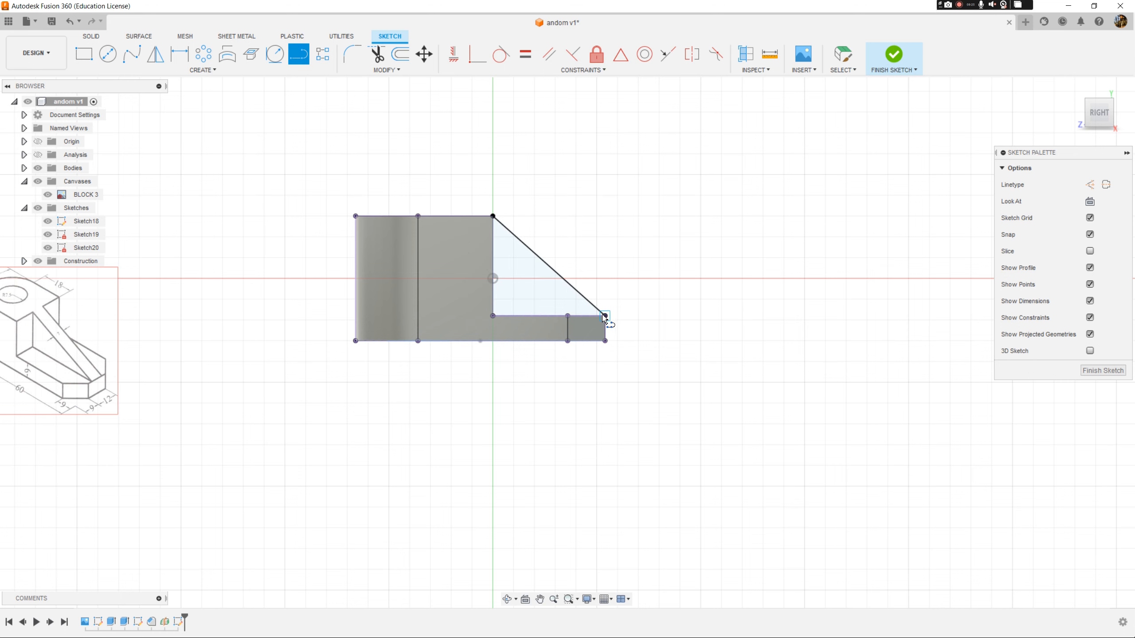
{"action": "key", "text": "Escape"}
- Extrude the triangular rib profile symmetrically with a distance of 3.5 mm
{"action": "left_click", "coordinate": [524, 306]}
{"action": "scroll", "coordinate": [565, 305], "scroll_direction": "down", "scroll_amount": 2}
{"action": "mouse_move", "coordinate": [566, 305]}
{"action": "middle_mouse_down", "text": "shift"}
{"action": "mouse_move", "coordinate": [582, 323]}
{"action": "mouse_move", "coordinate": [570, 350]}
{"action": "middle_mouse_up", "text": "shift"}
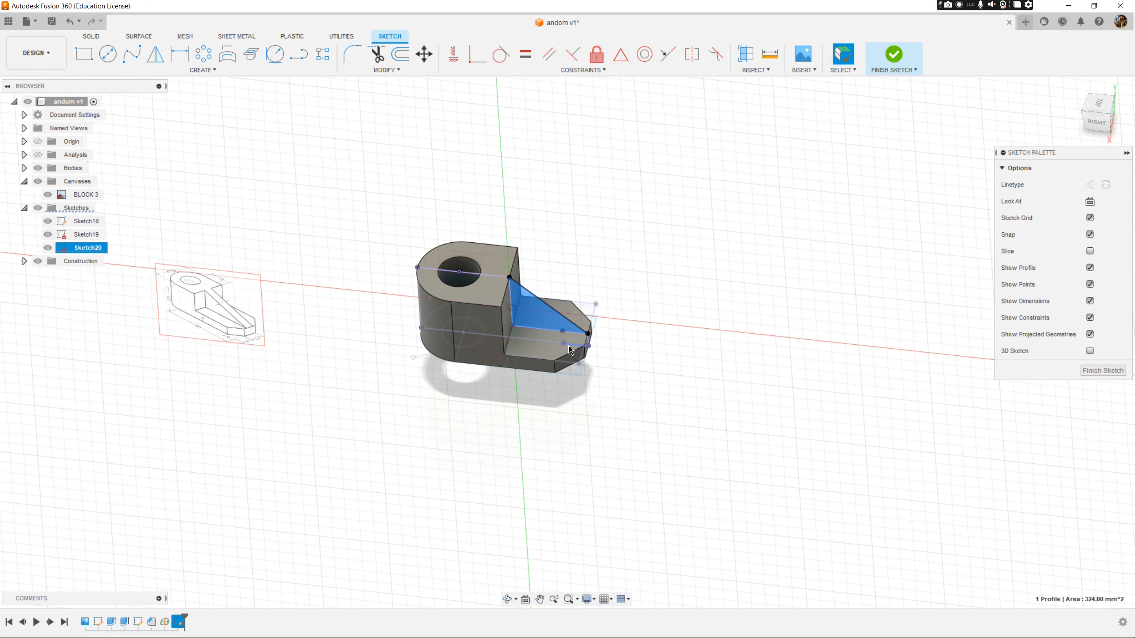
{"action": "key", "text": "e"}
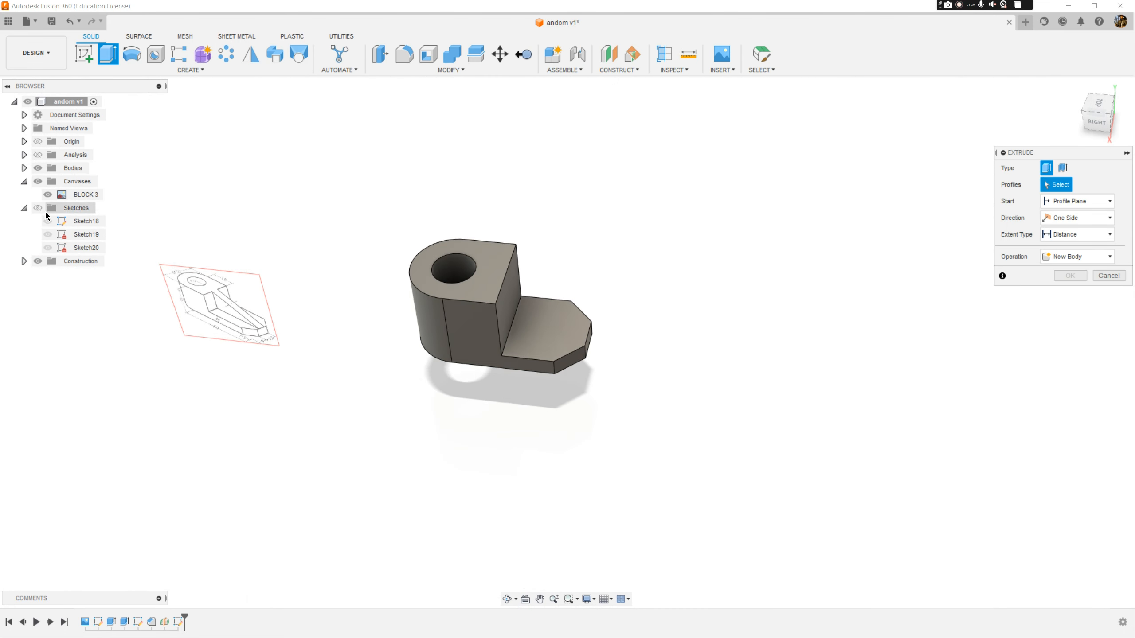
{"action": "left_click", "coordinate": [534, 308]}
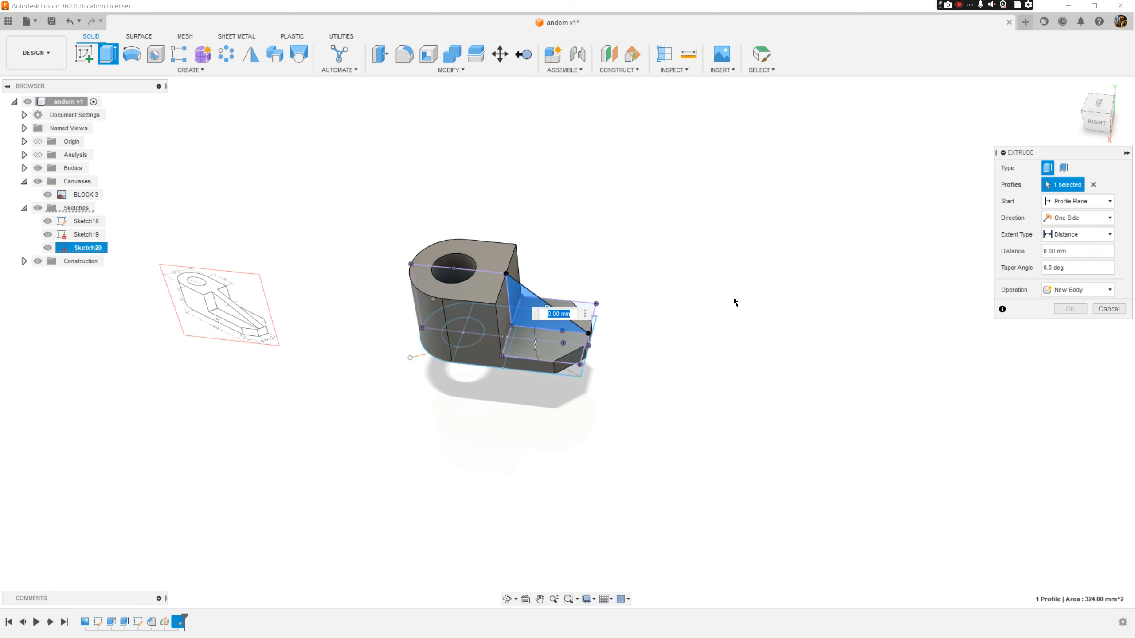
{"action": "left_click", "coordinate": [1075, 218]}
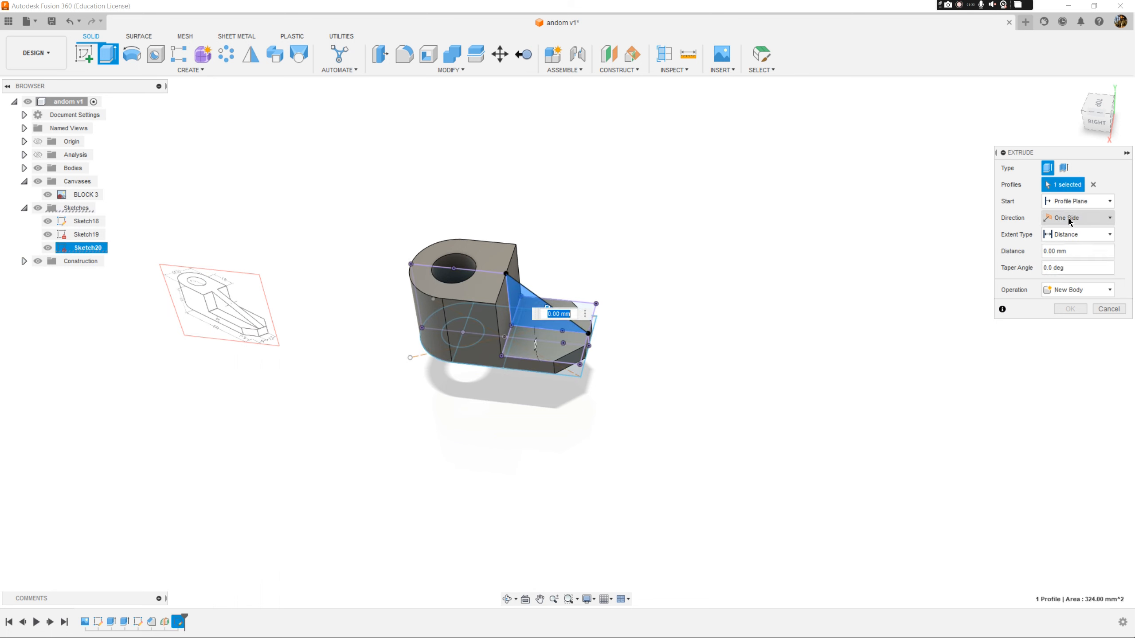
{"action": "left_click", "coordinate": [1073, 261]}
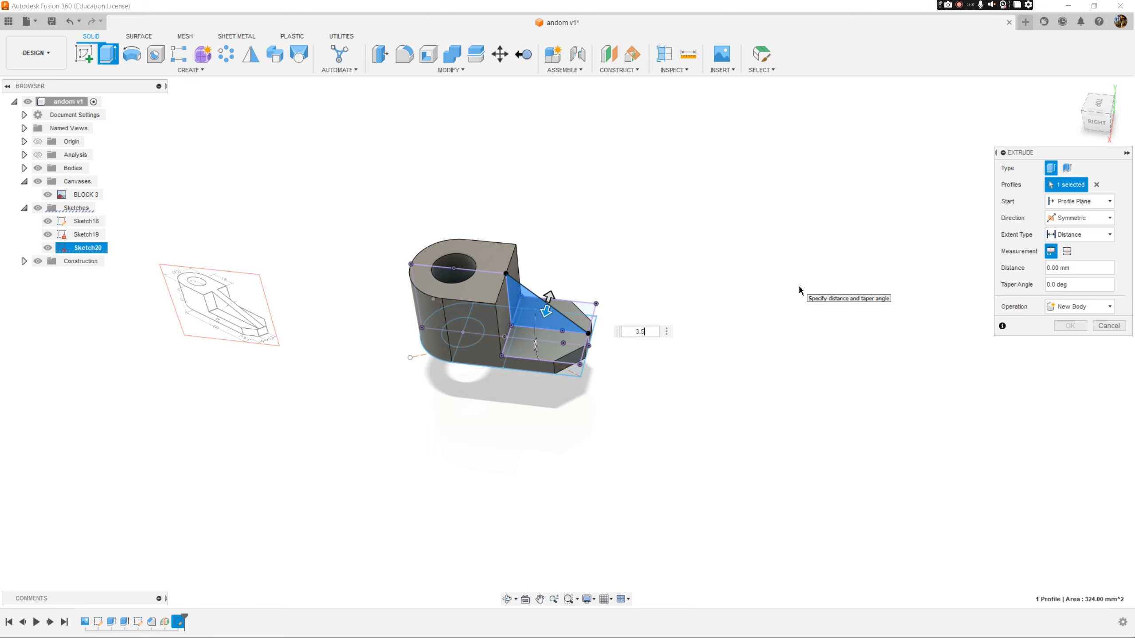
{"action": "type", "text": "3.5"}
{"action": "key", "text": "Return"}
{"action": "left_click", "coordinate": [1081, 327]}
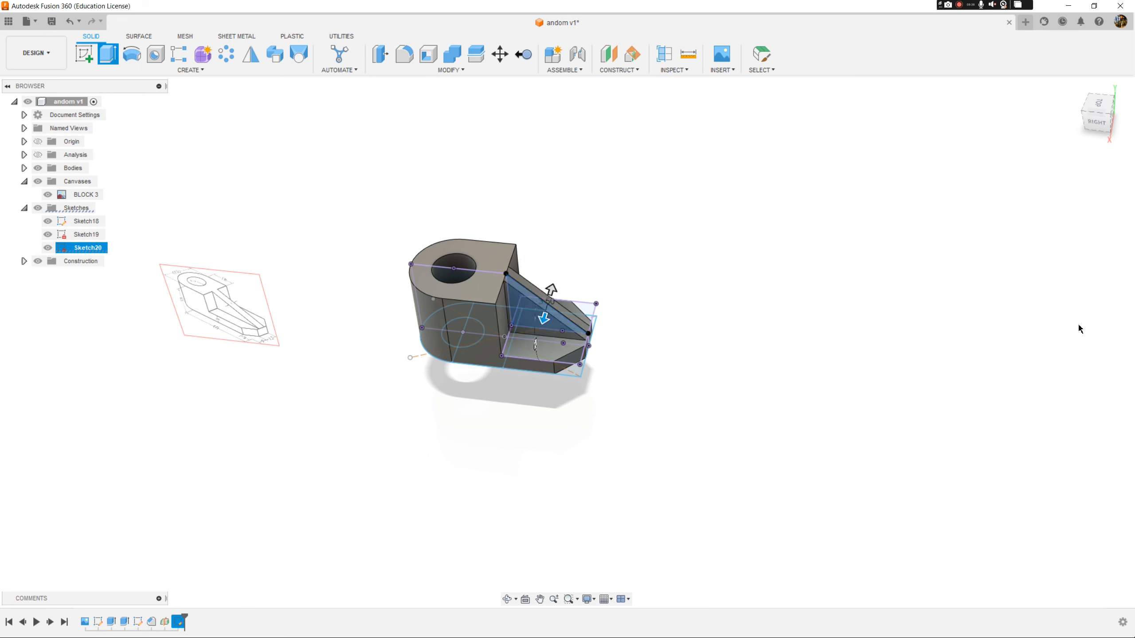
- Inspect the rib, switch to the right-side view and measure the distance from the chamfer's vertical edge to the base's end edge
{"action": "middle_click_drag", "start_coordinate": [607, 395], "coordinate": [606, 345], "text": "shift"}
{"action": "scroll", "coordinate": [516, 313], "scroll_direction": "up", "scroll_amount": 4}
{"action": "middle_click_drag", "start_coordinate": [529, 324], "coordinate": [813, 378]}
{"action": "scroll", "coordinate": [811, 375], "scroll_direction": "down", "scroll_amount": 1}
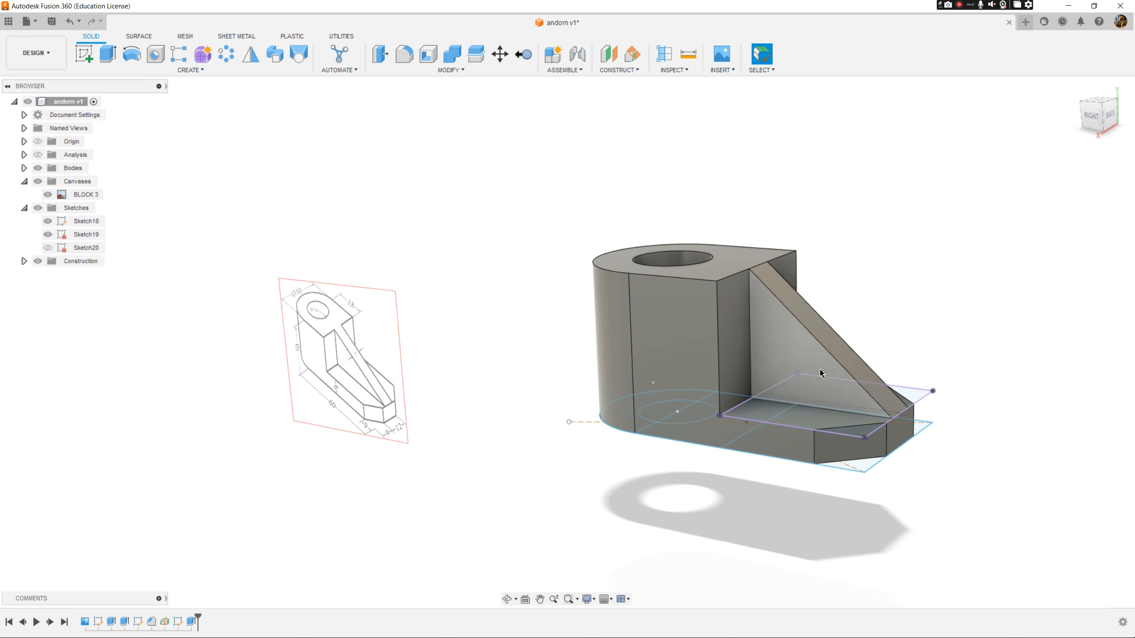
{"action": "left_click", "coordinate": [1091, 115]}
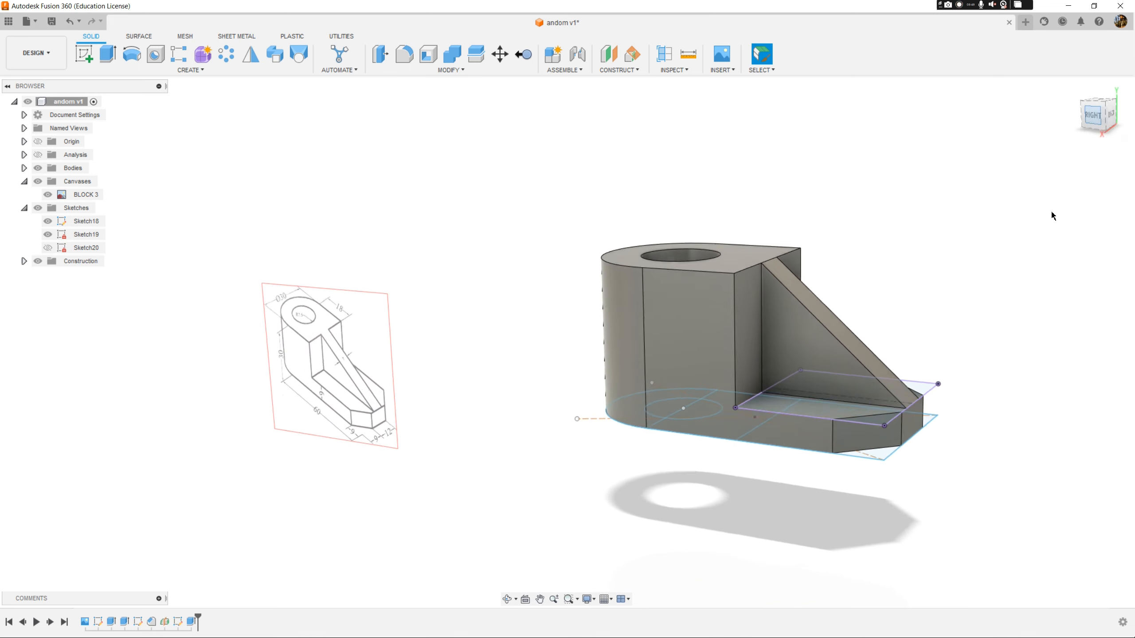
{"action": "middle_click_drag", "start_coordinate": [952, 423], "coordinate": [827, 404]}
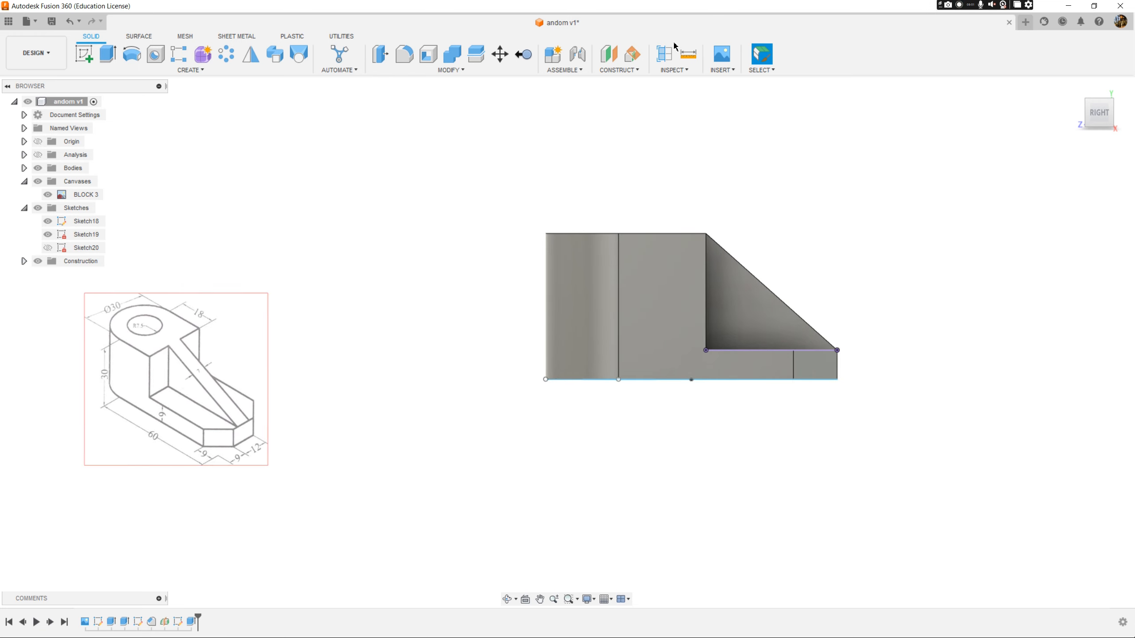
{"action": "left_click", "coordinate": [690, 63]}
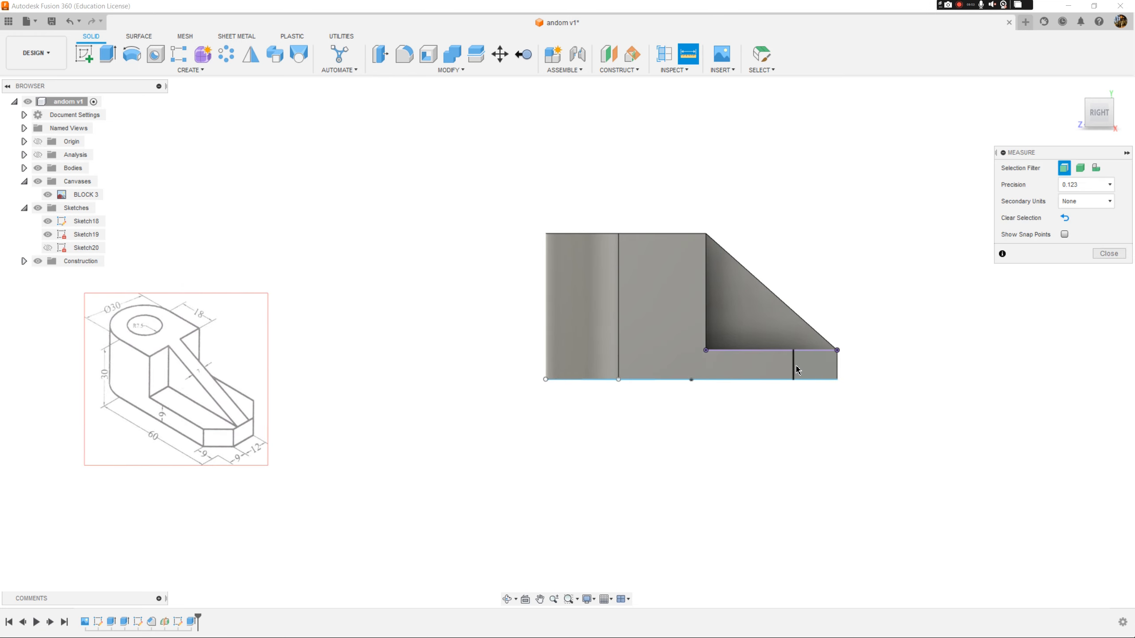
{"action": "left_click", "coordinate": [794, 364]}
{"action": "left_click", "coordinate": [836, 373]}
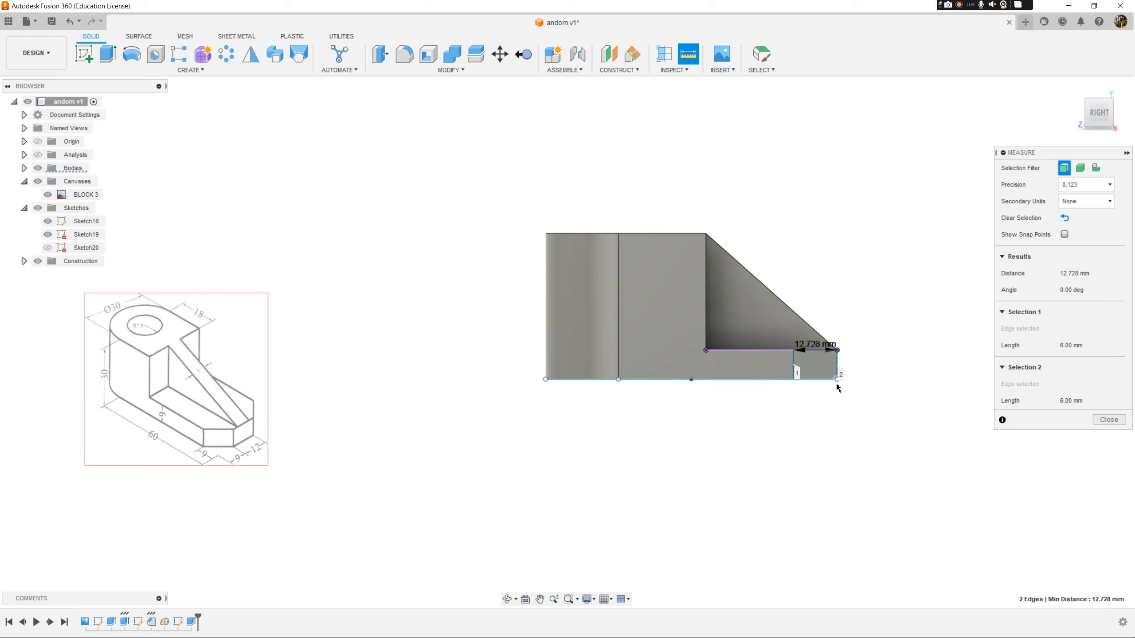